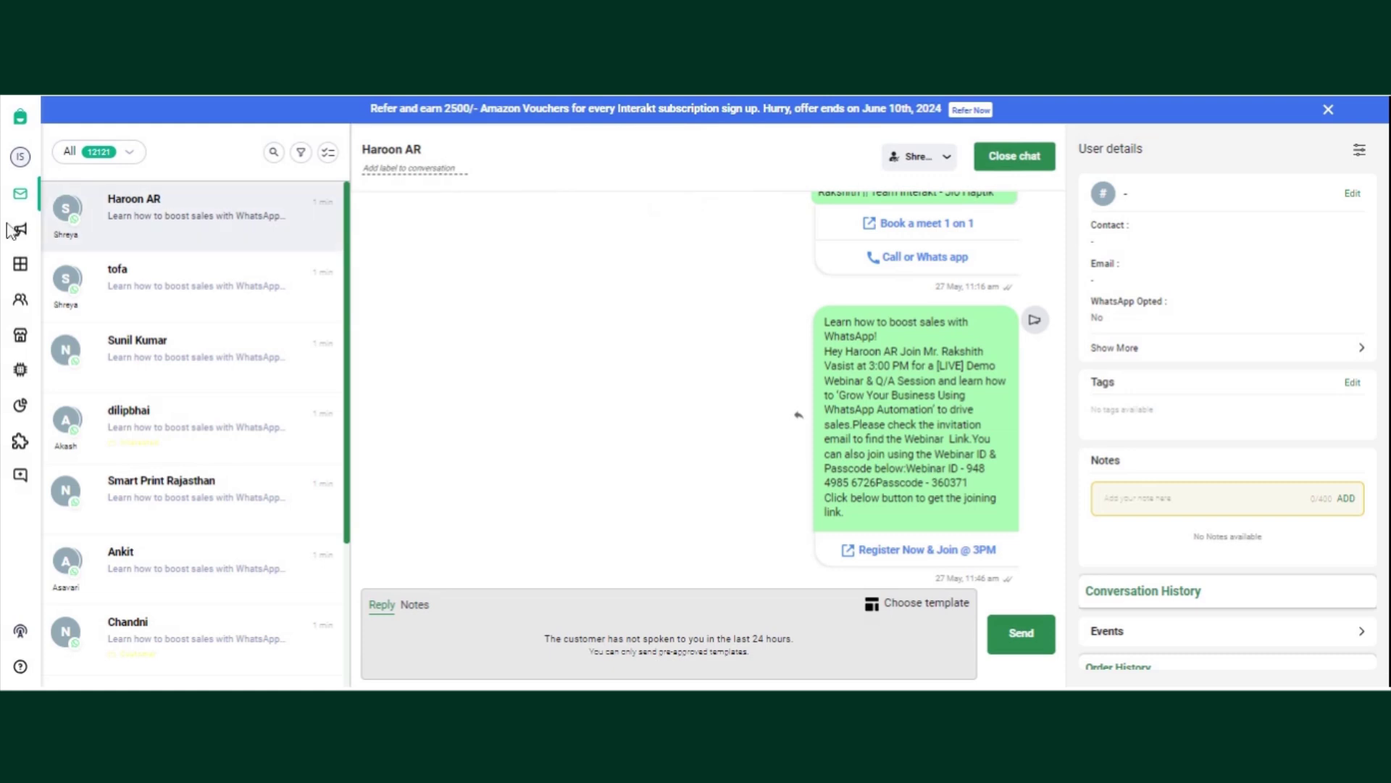
- Go to the Notifications campaign list and begin a new campaign
mouse_move(3, 243)
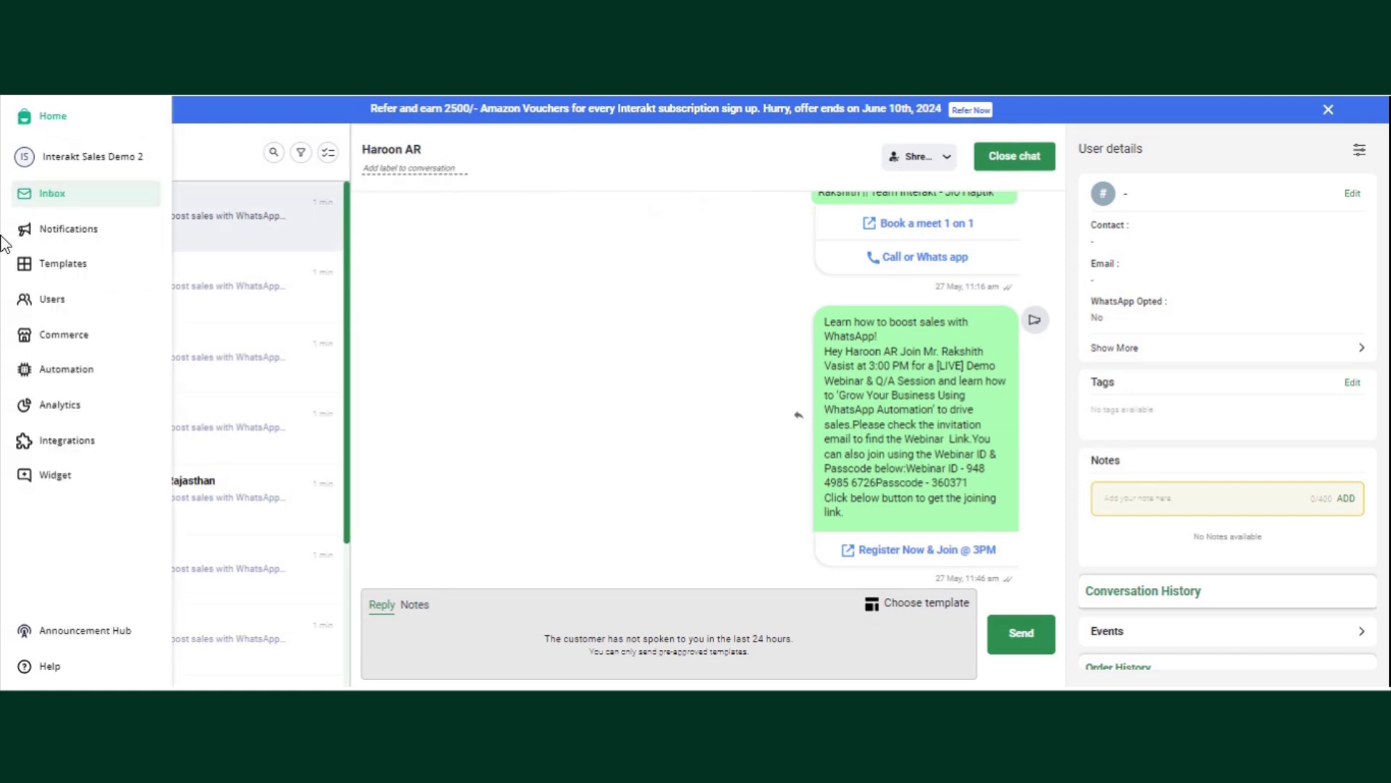
click(85, 239)
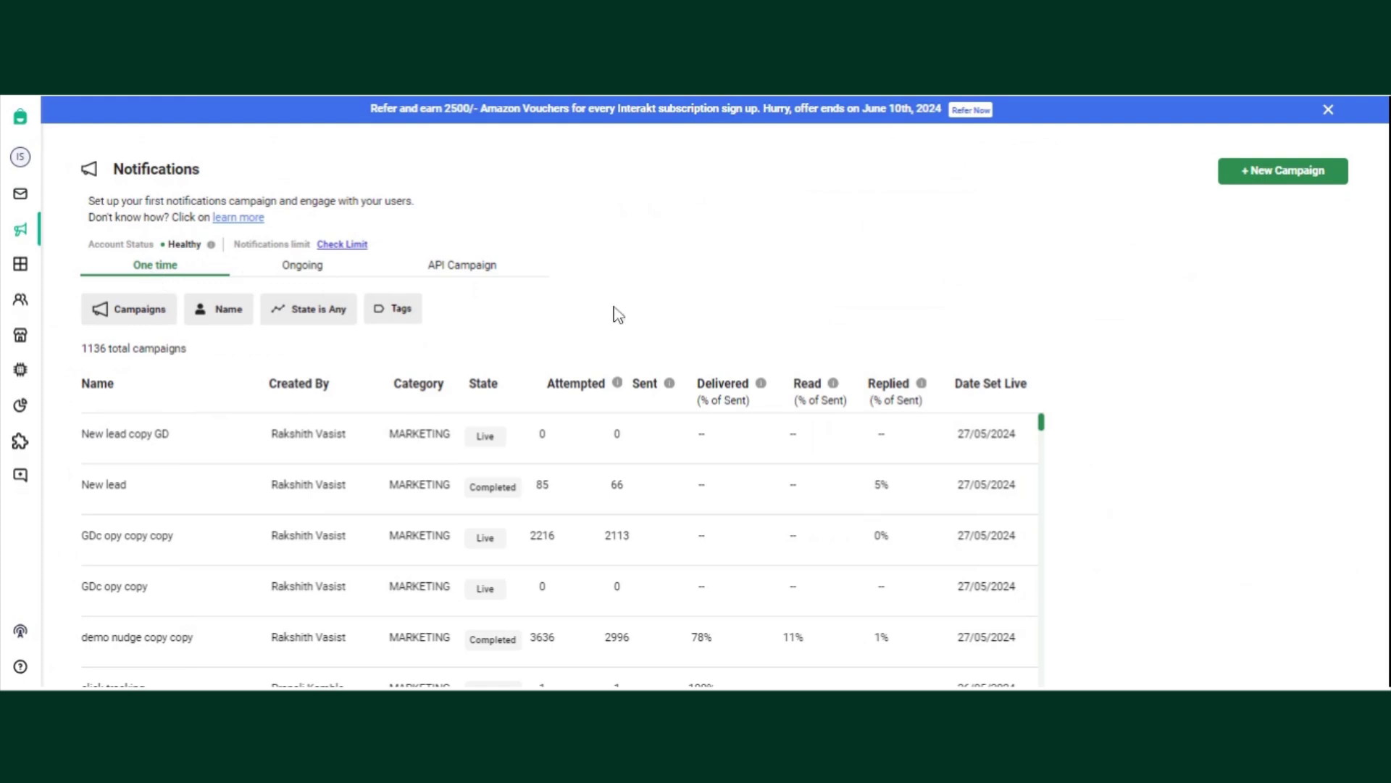
click(1271, 176)
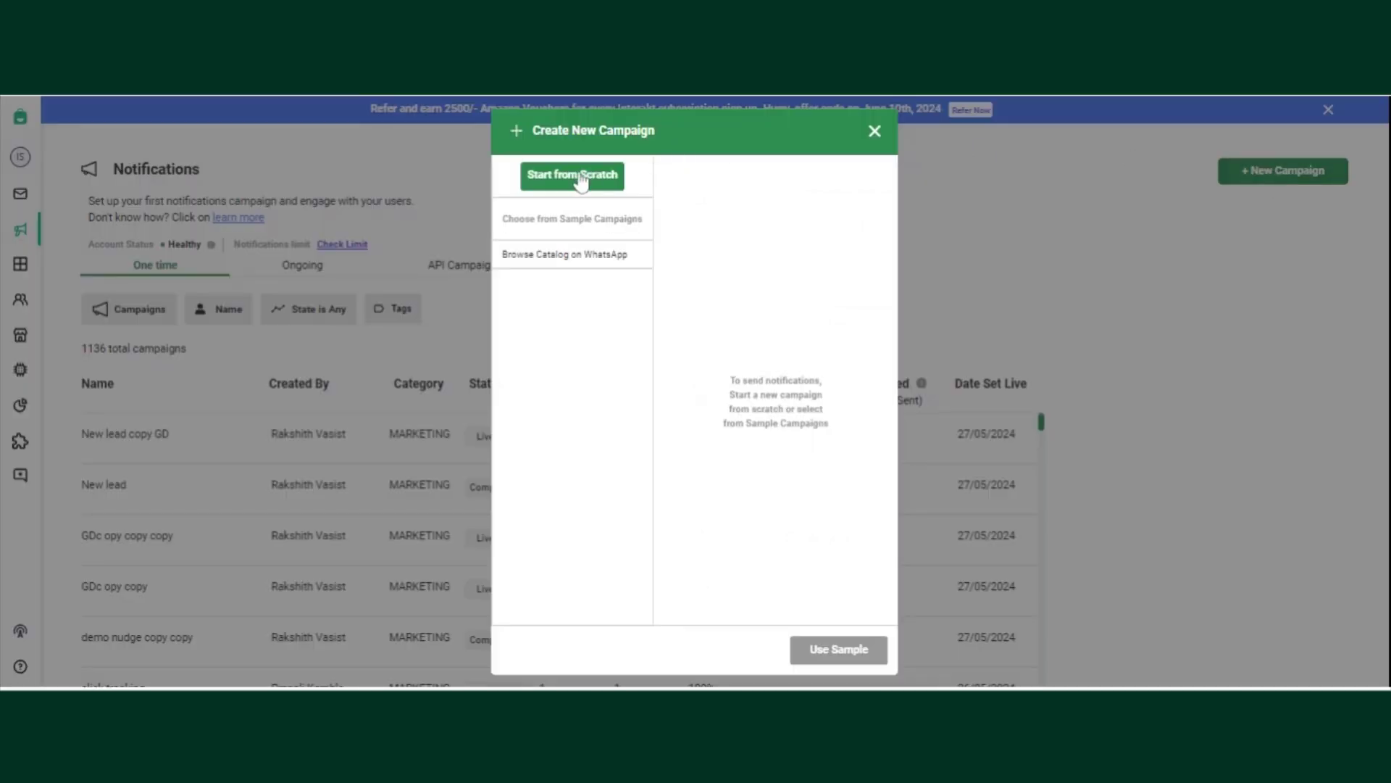
- Start a campaign from scratch named 'Test campaign'
click(551, 177)
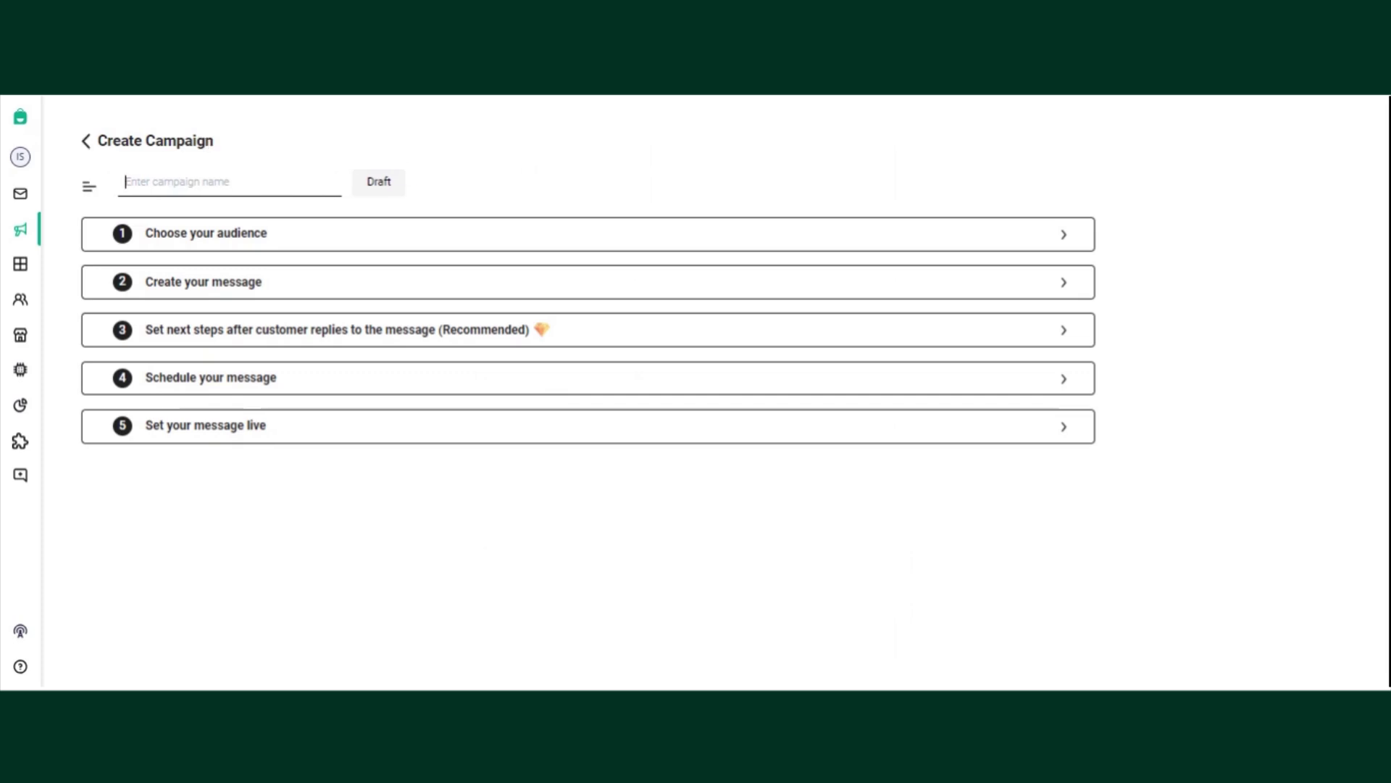
text(Test campaign)
- Expand the onetime audience step and show the audience filters with their tag options
click(323, 233)
scroll(458, 388, down, 1)
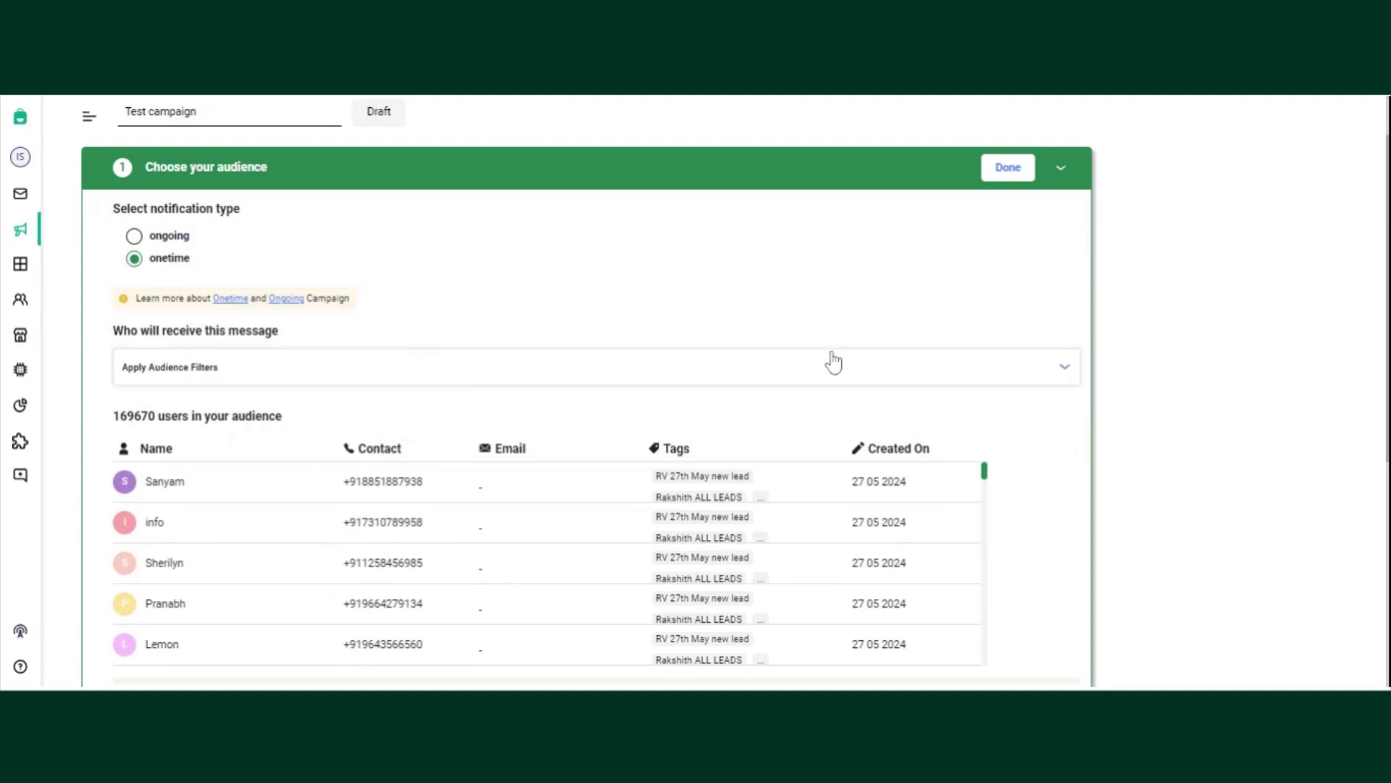
click(989, 375)
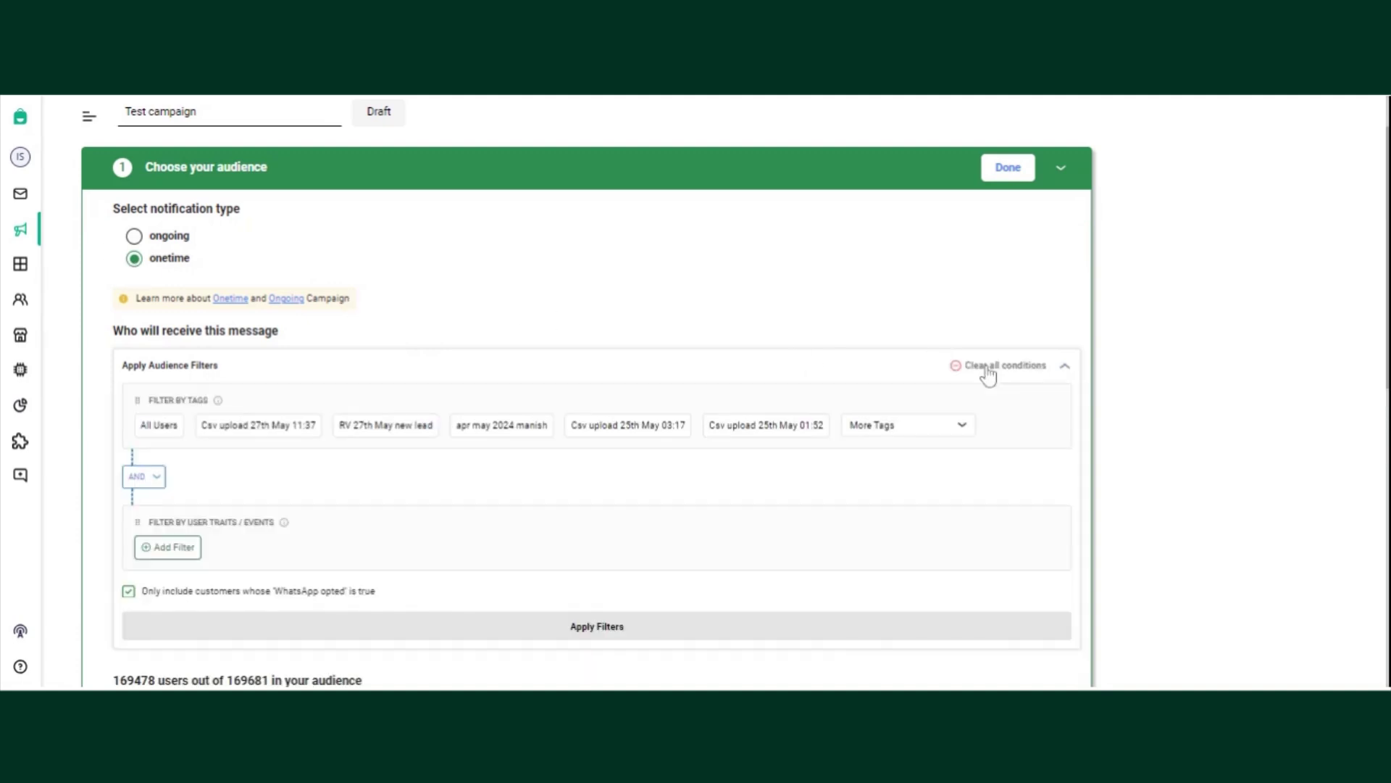
scroll(728, 321, down, 3)
scroll(728, 321, down, 3)
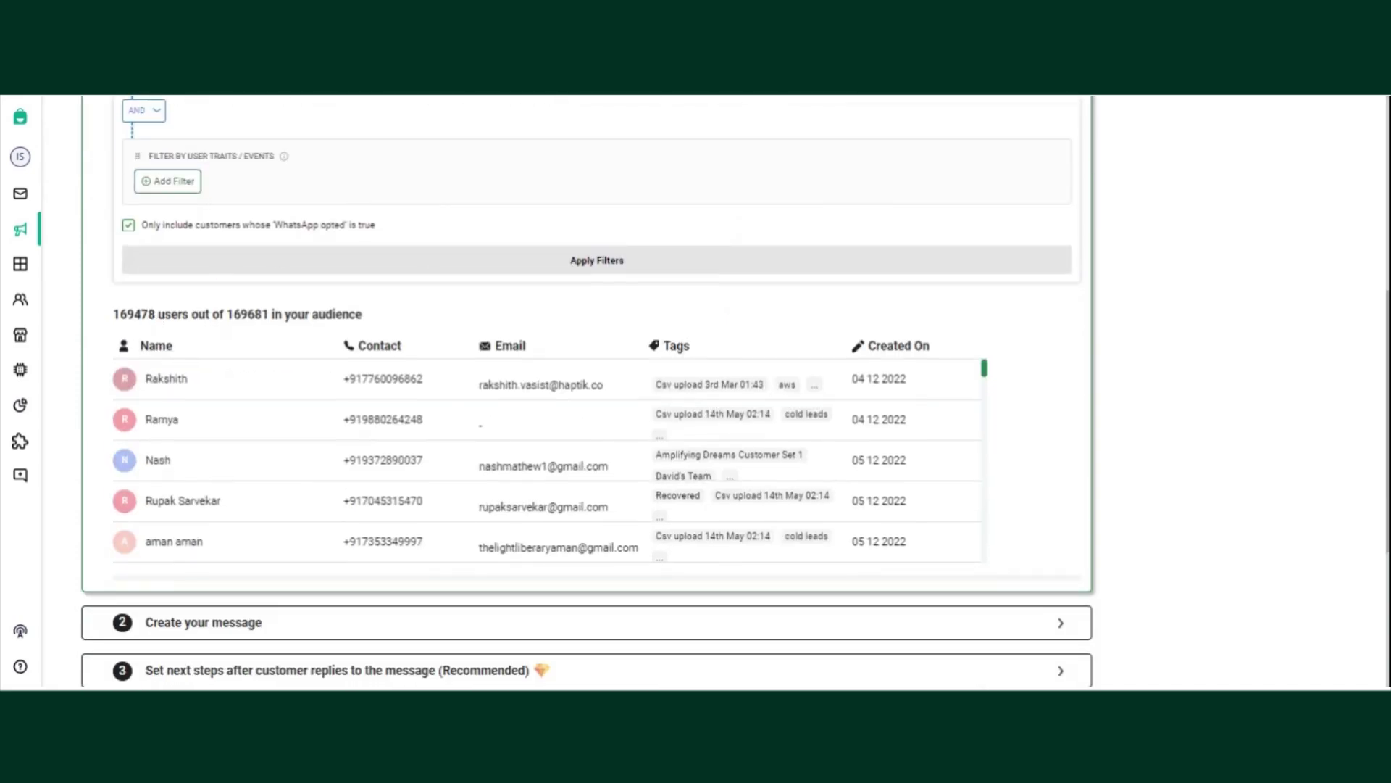
scroll(446, 325, up, 5)
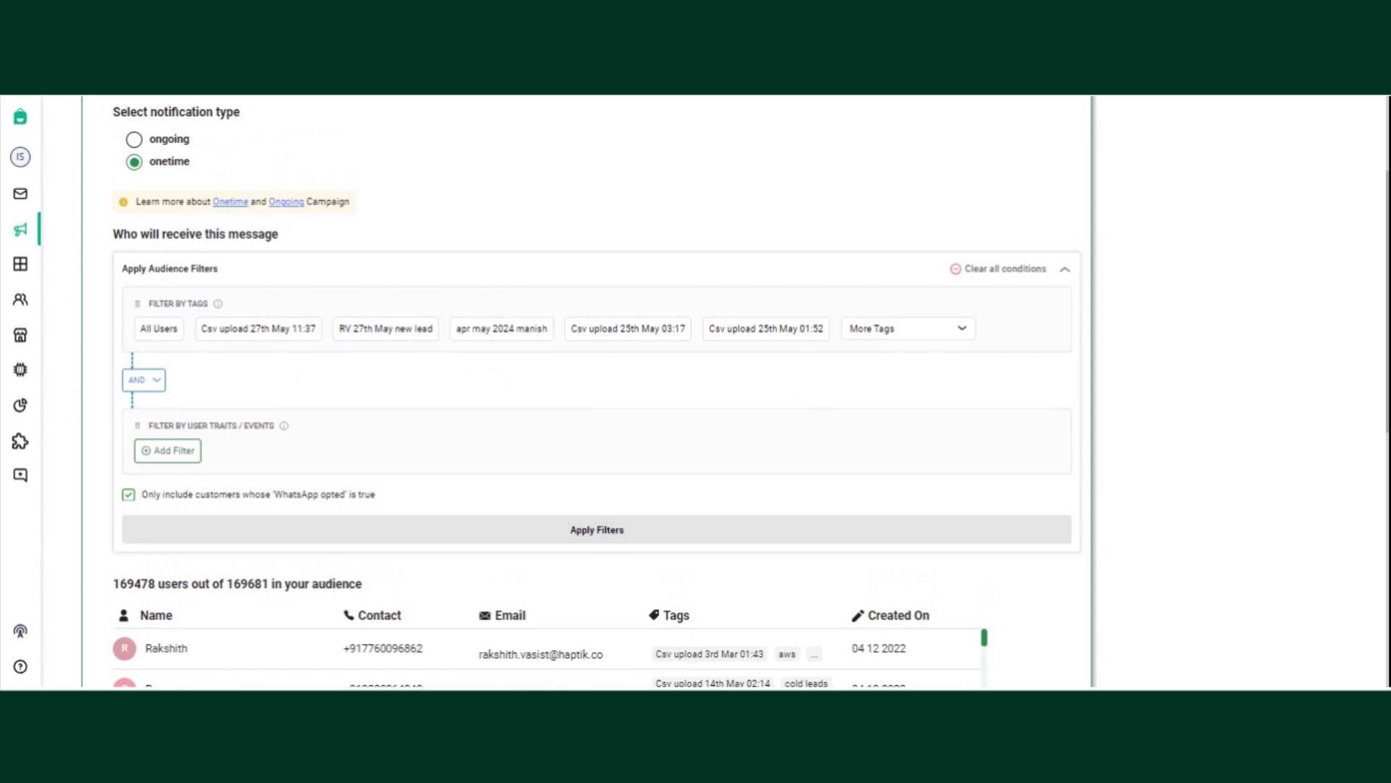
- Filter the audience to tag 'is test 22may', leaving 58 users
click(911, 330)
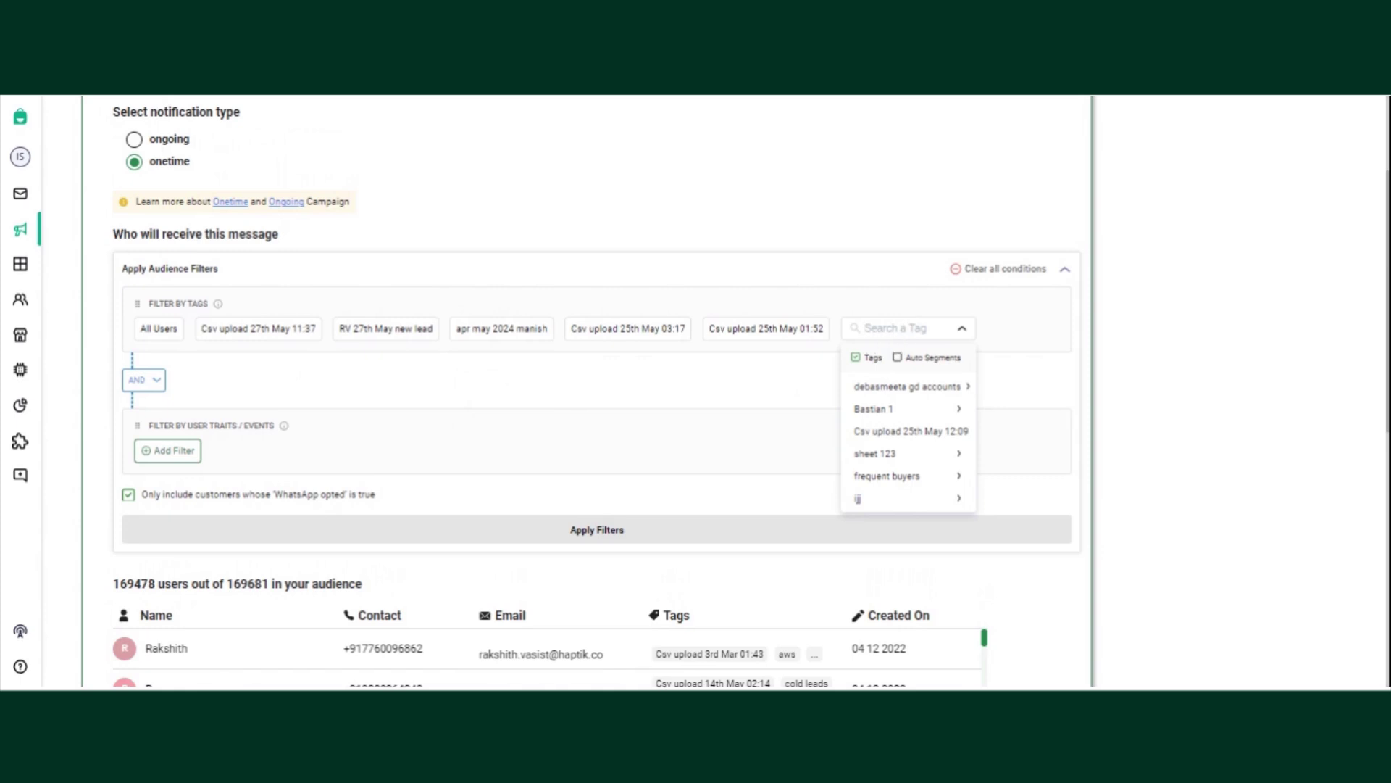
text(test)
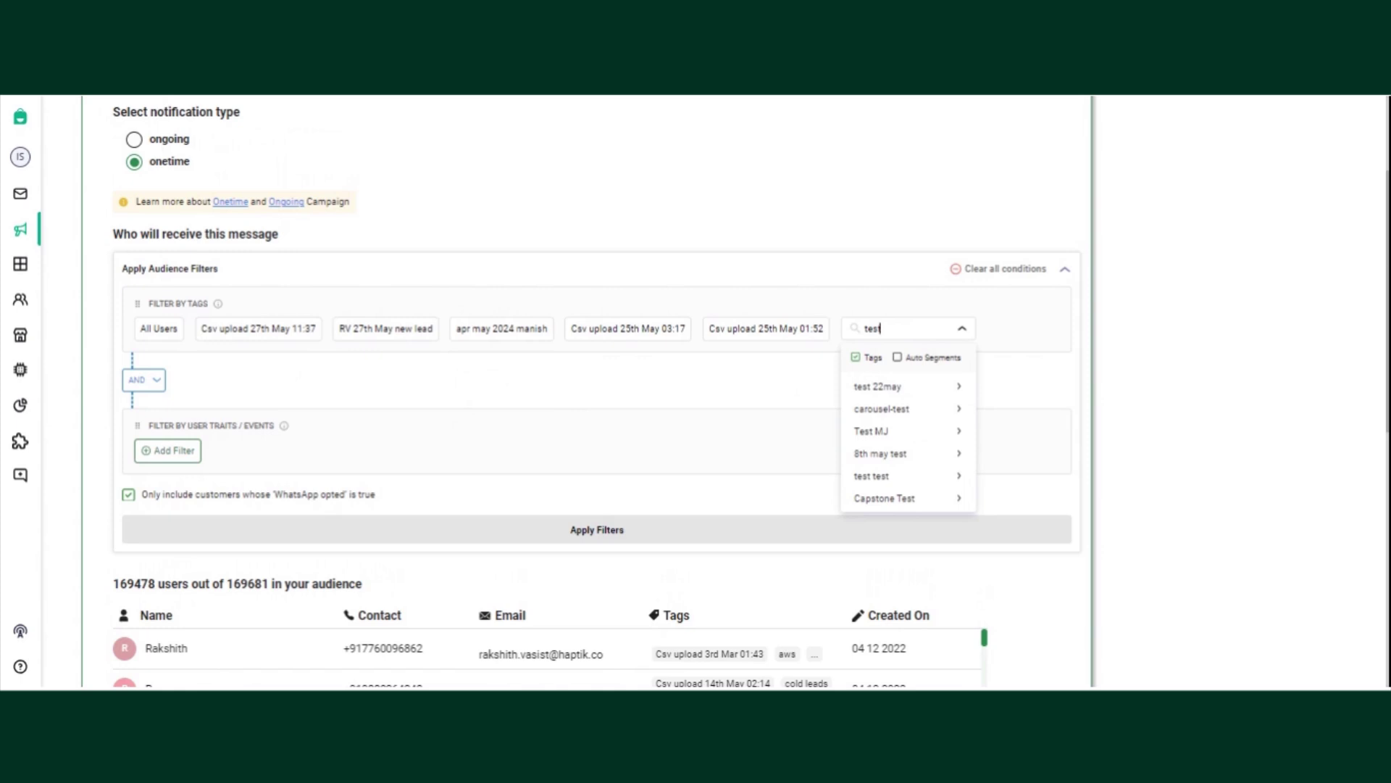
click(896, 395)
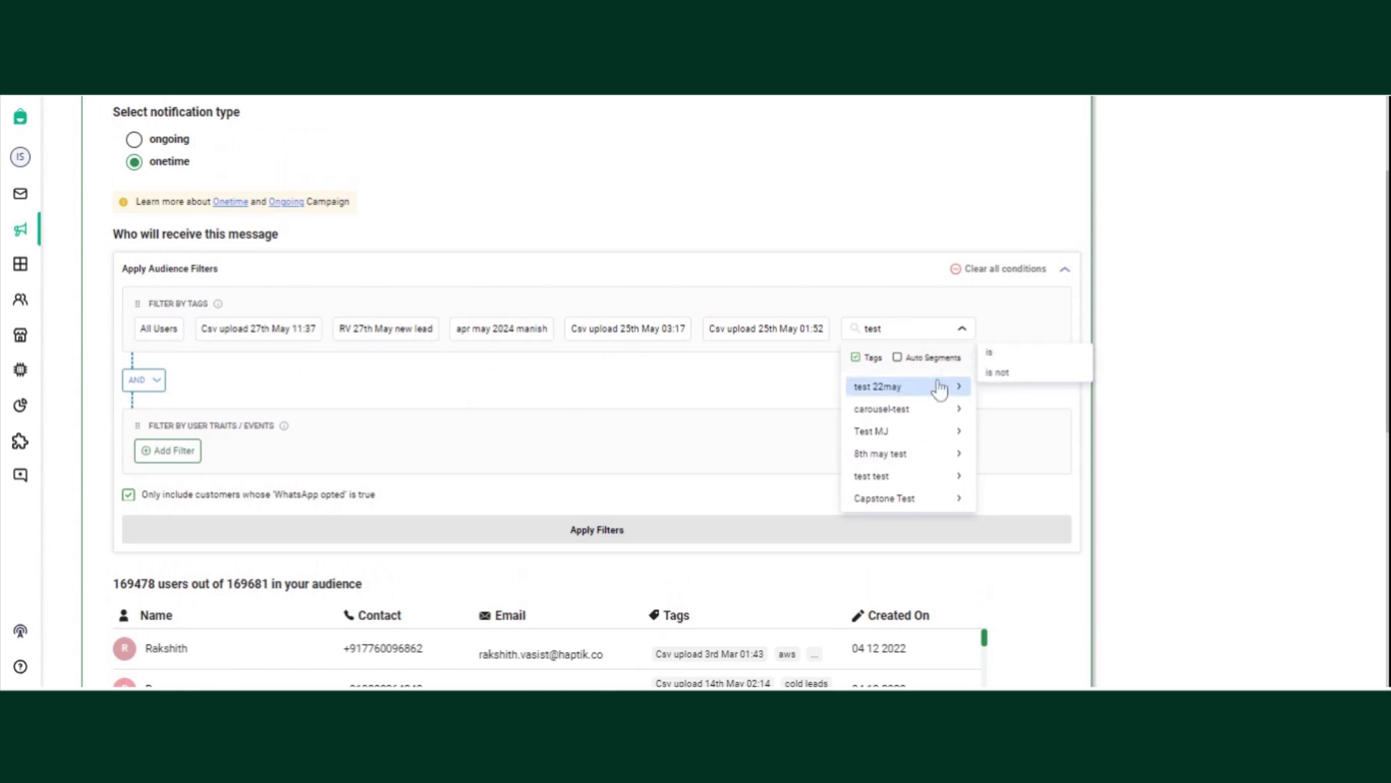
click(998, 358)
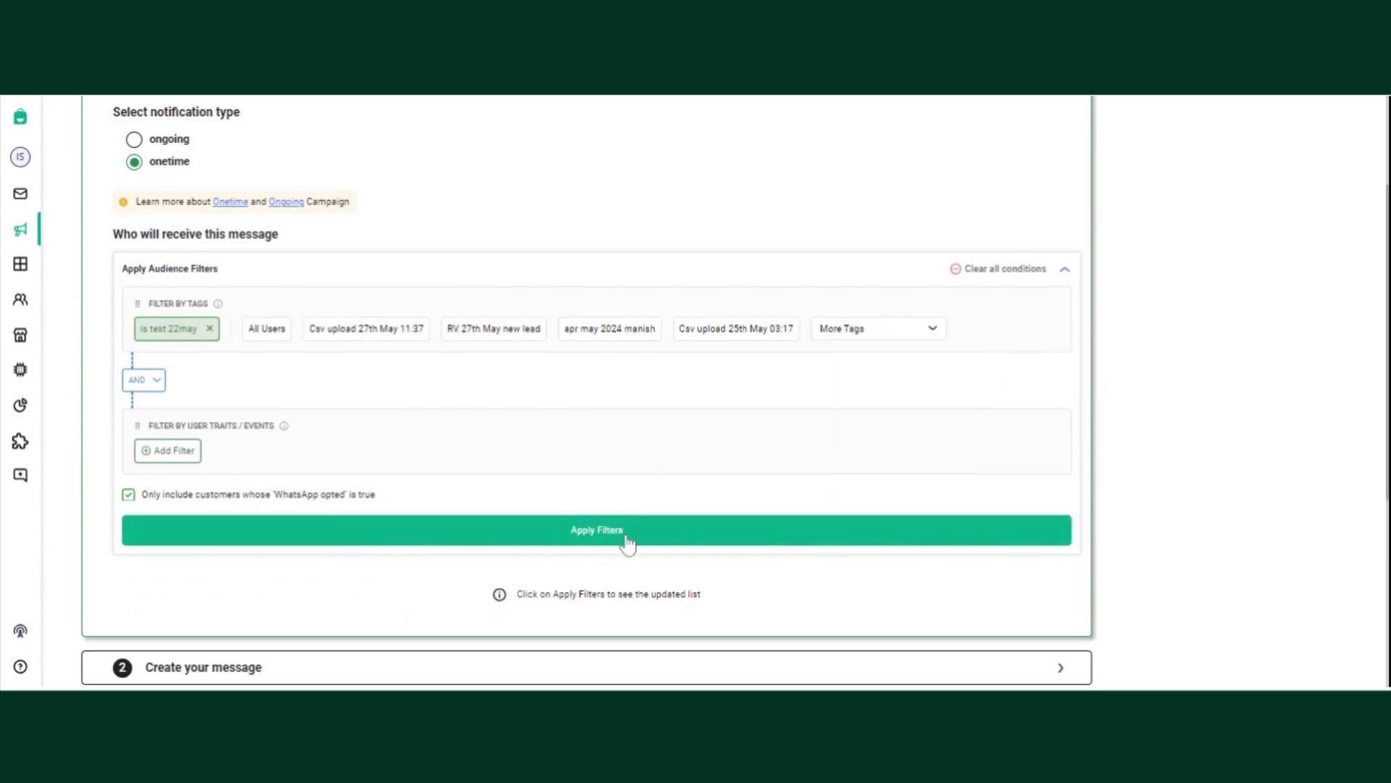
click(627, 544)
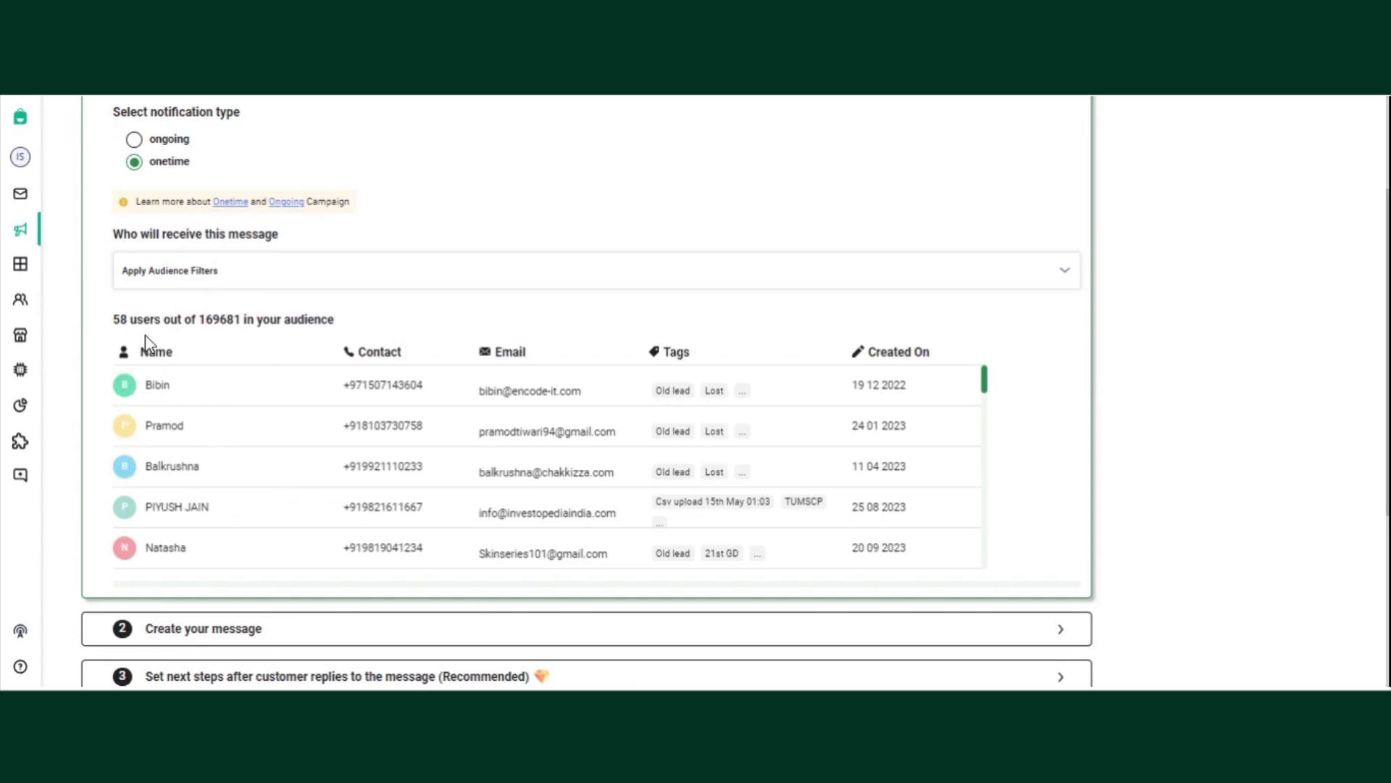
click(657, 285)
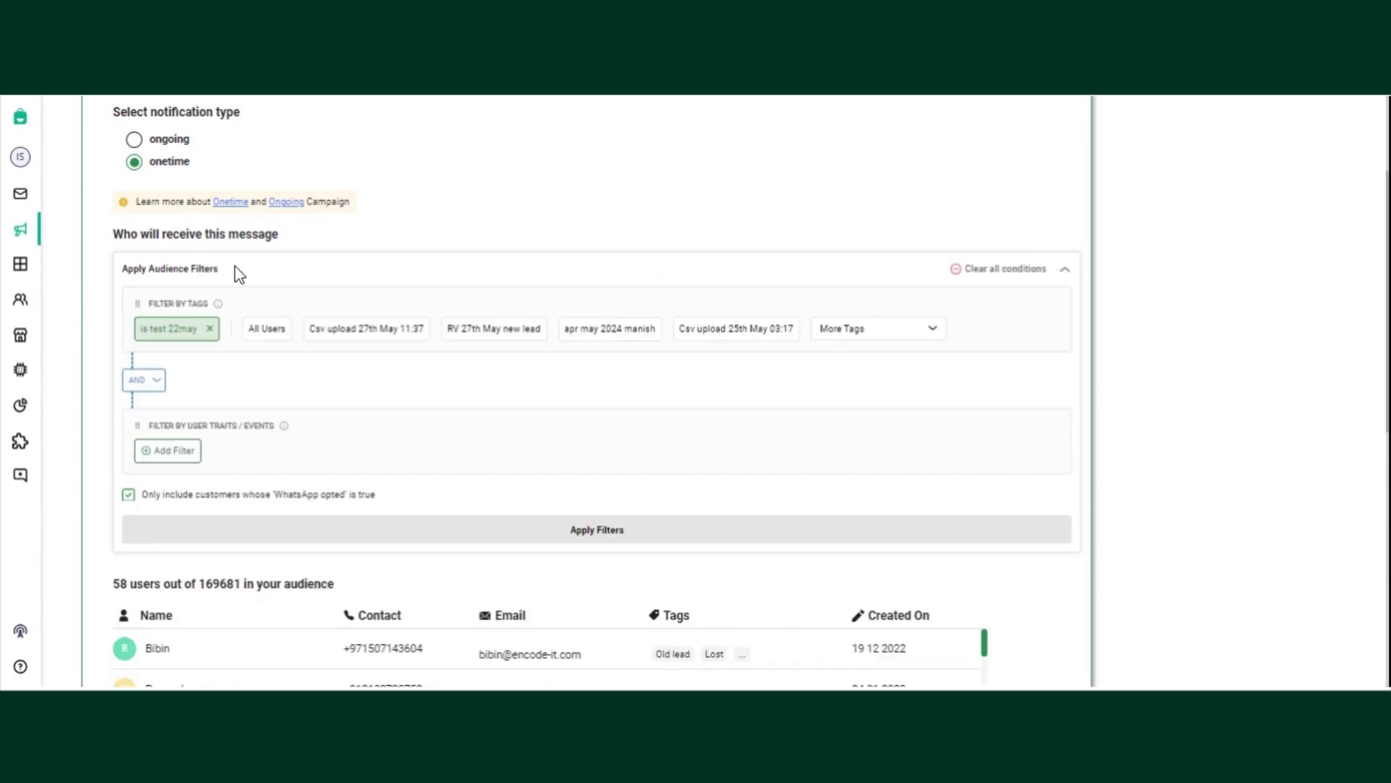
- Remove the test 22may tag and add a 'Country is India' trait condition
click(209, 329)
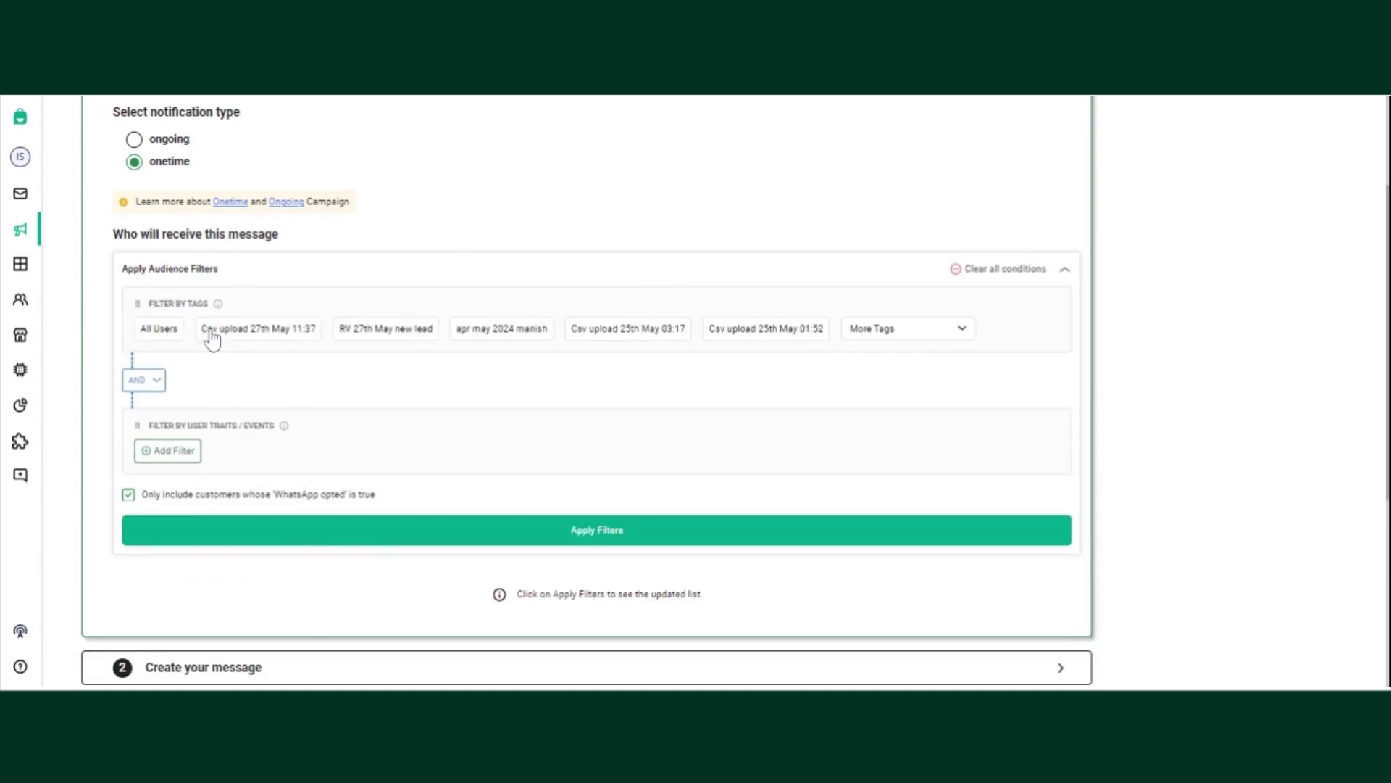
click(168, 452)
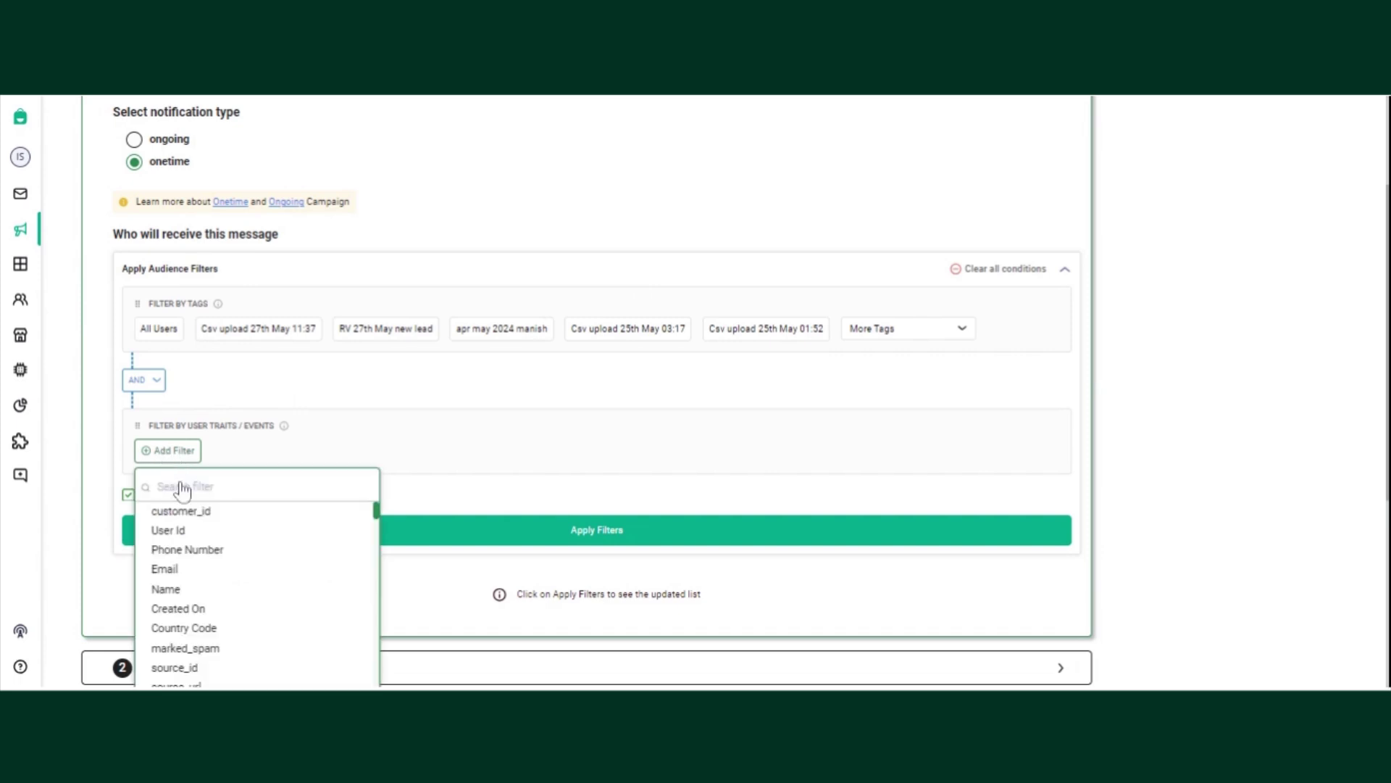
text(cou)
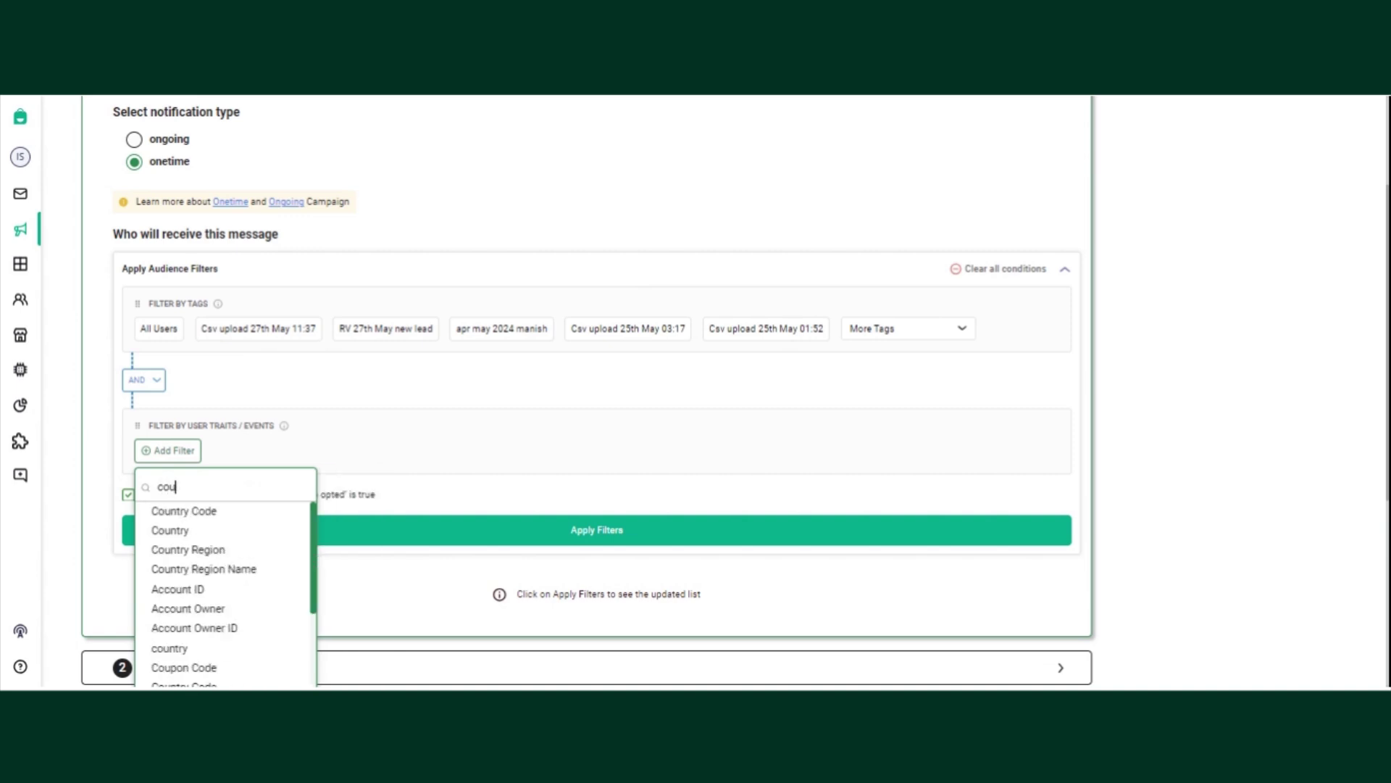
text(ntry)
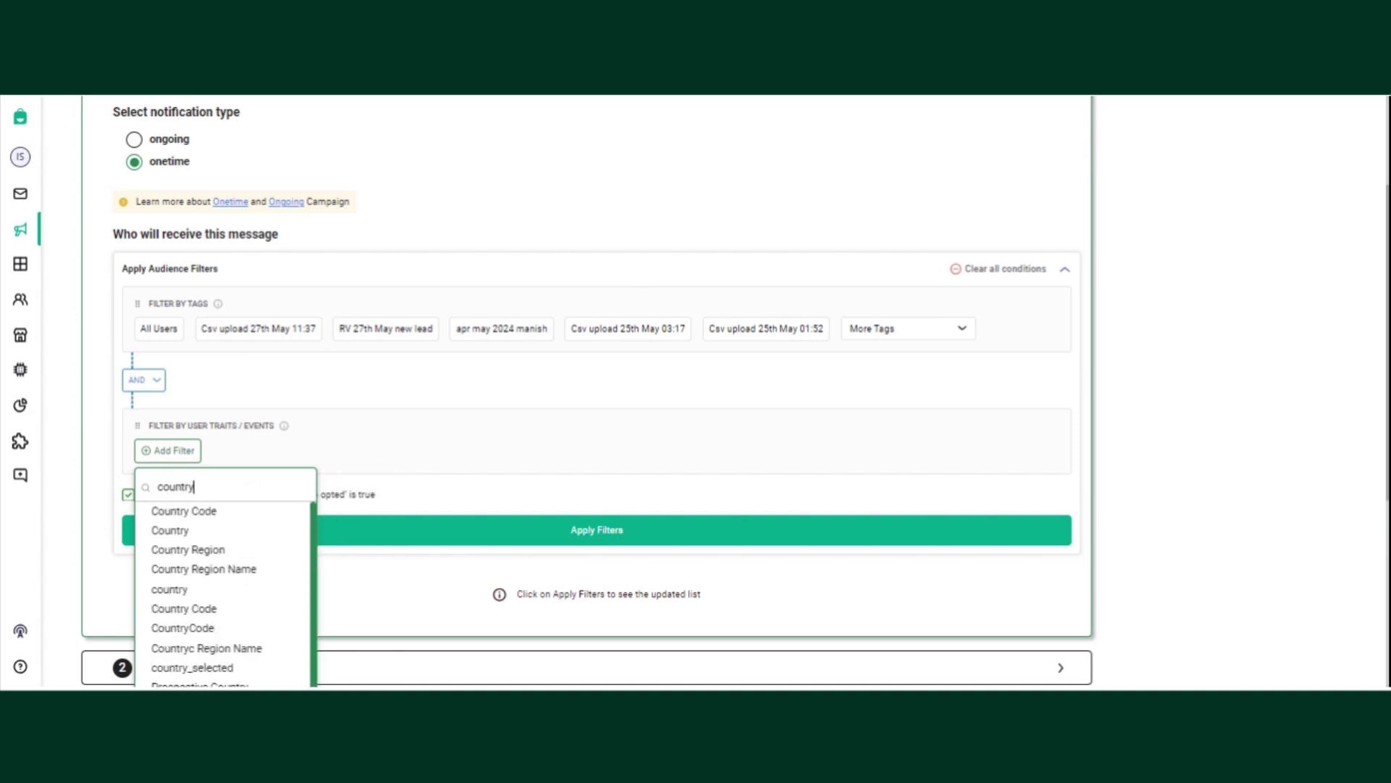
click(174, 531)
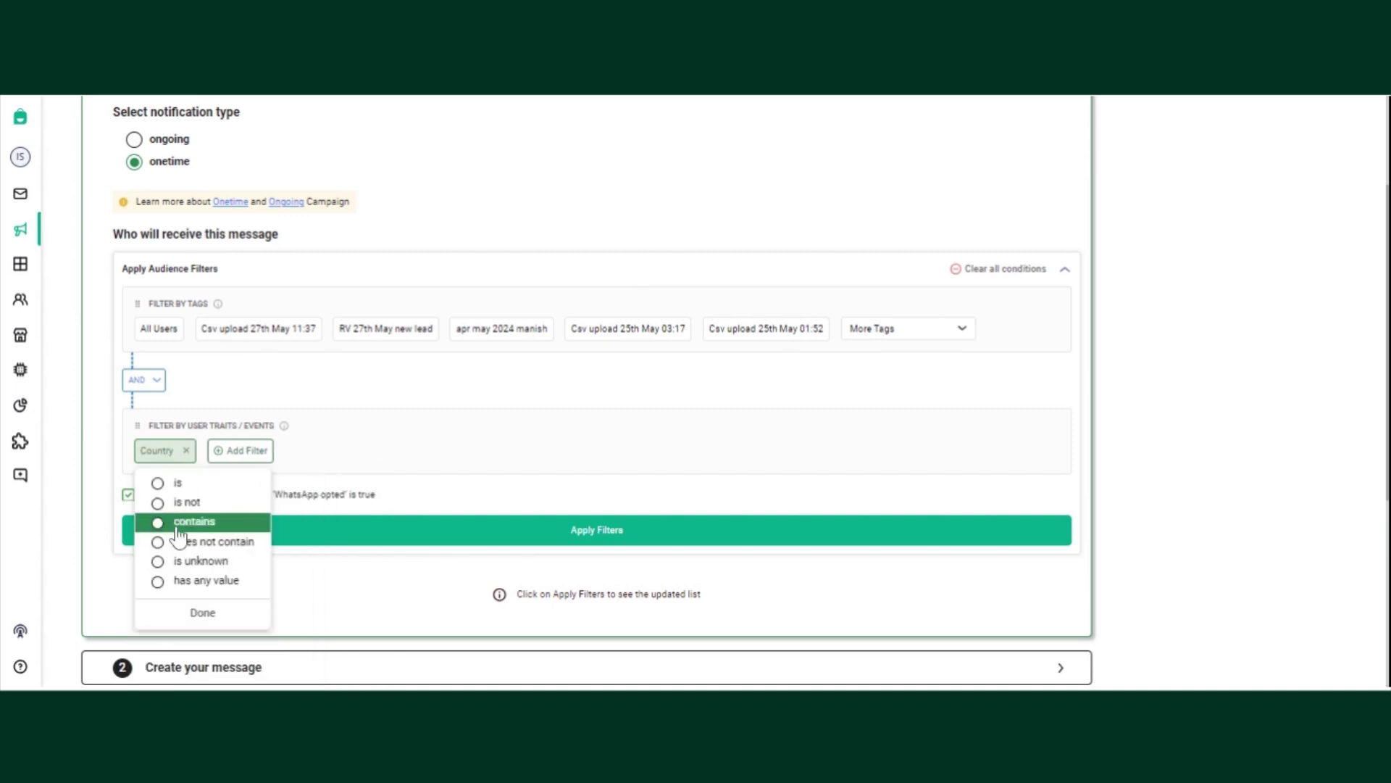
click(161, 485)
text(India)
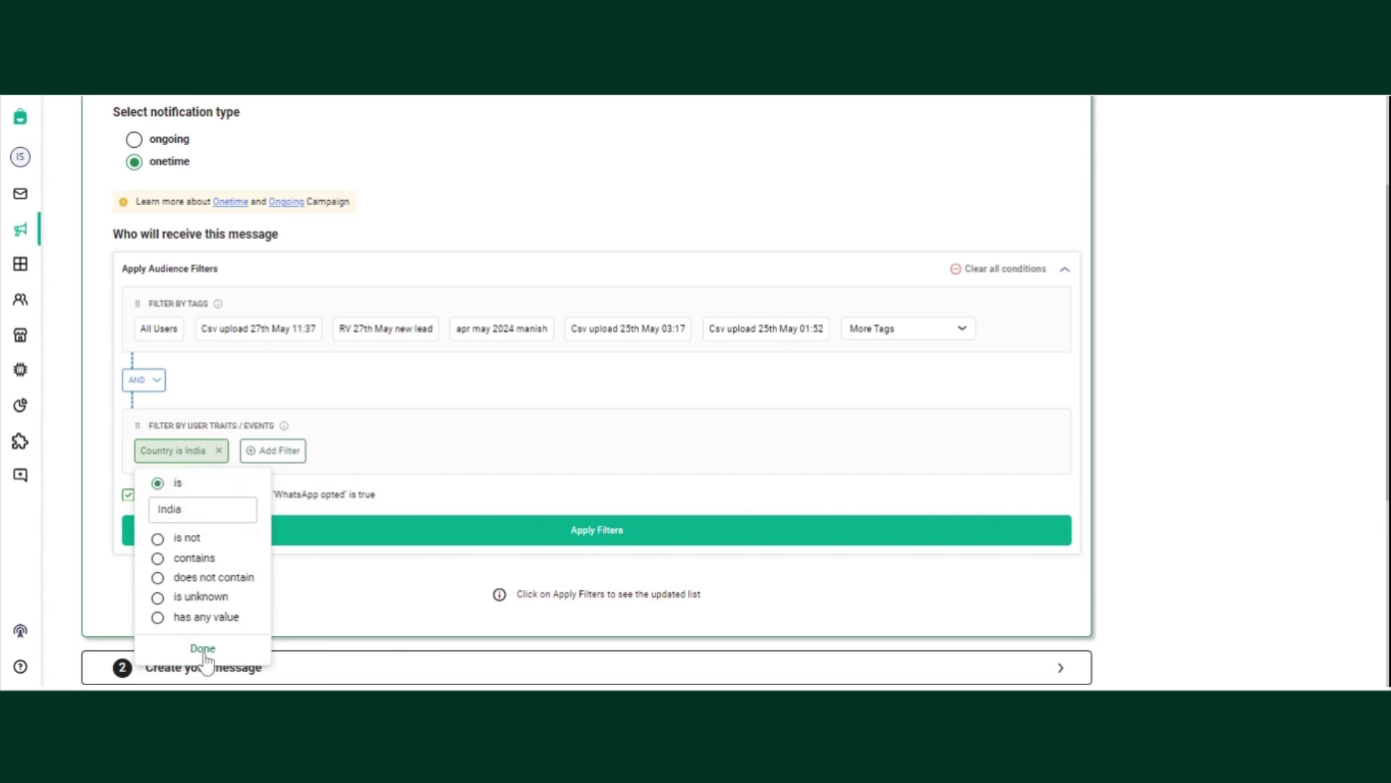
click(204, 651)
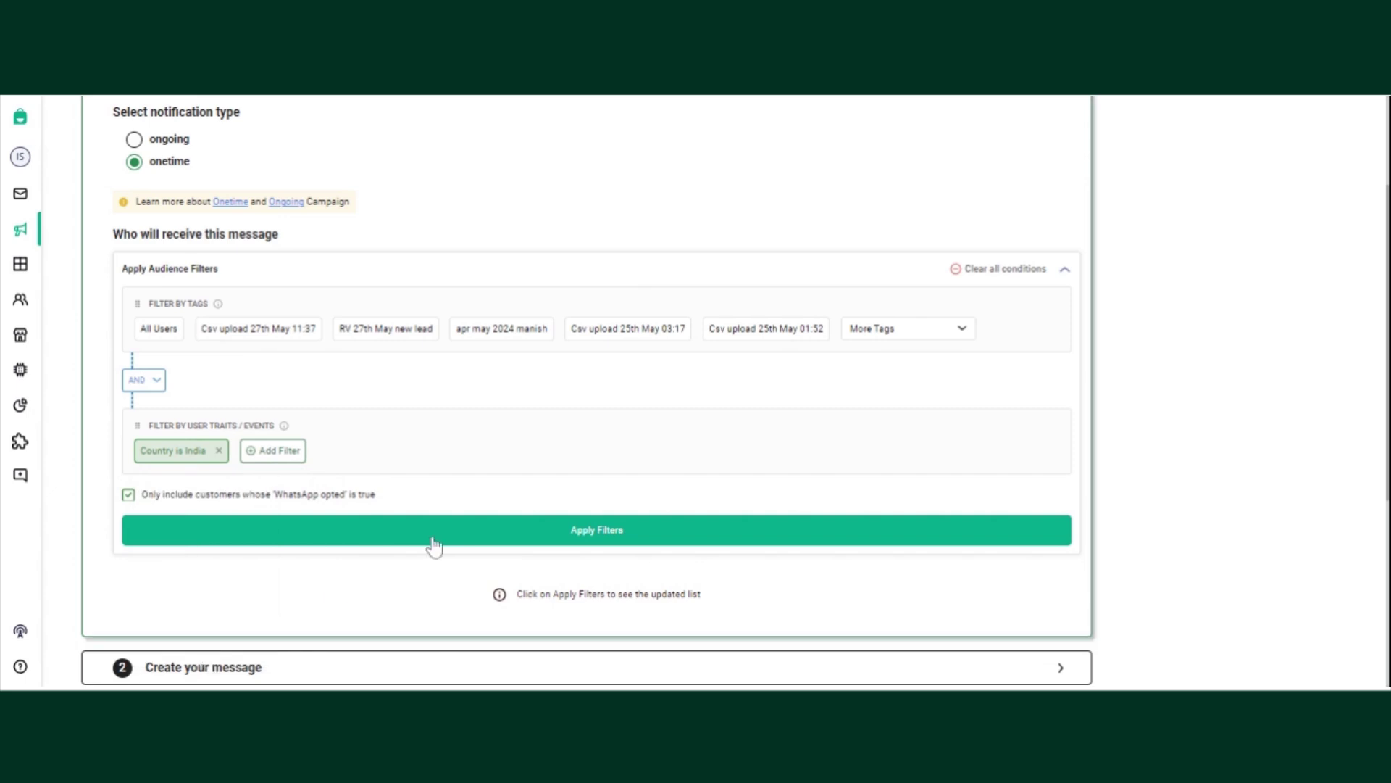
- Apply the Country is India filter and review the 1647 matching contacts
click(486, 542)
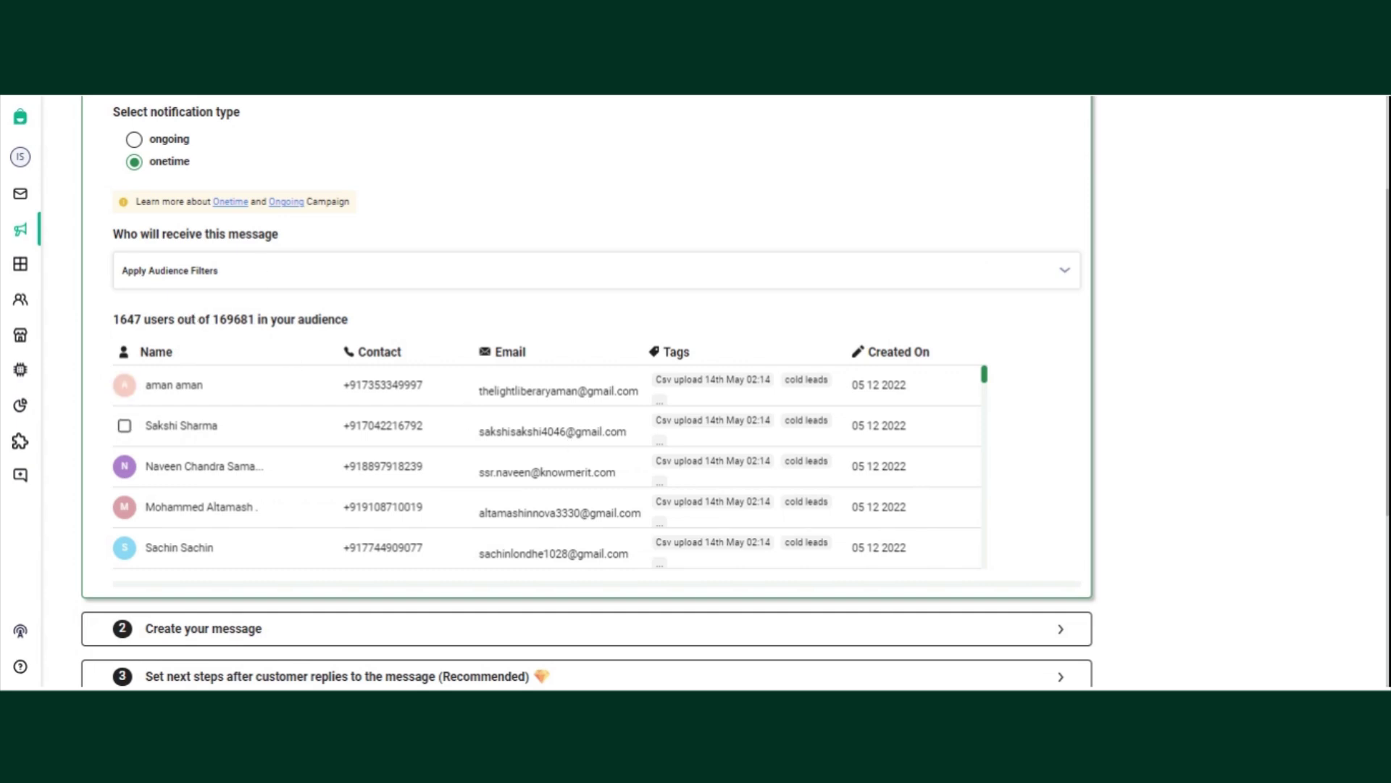
scroll(587, 391, up, 2)
scroll(587, 392, down, 4)
scroll(589, 391, up, 3)
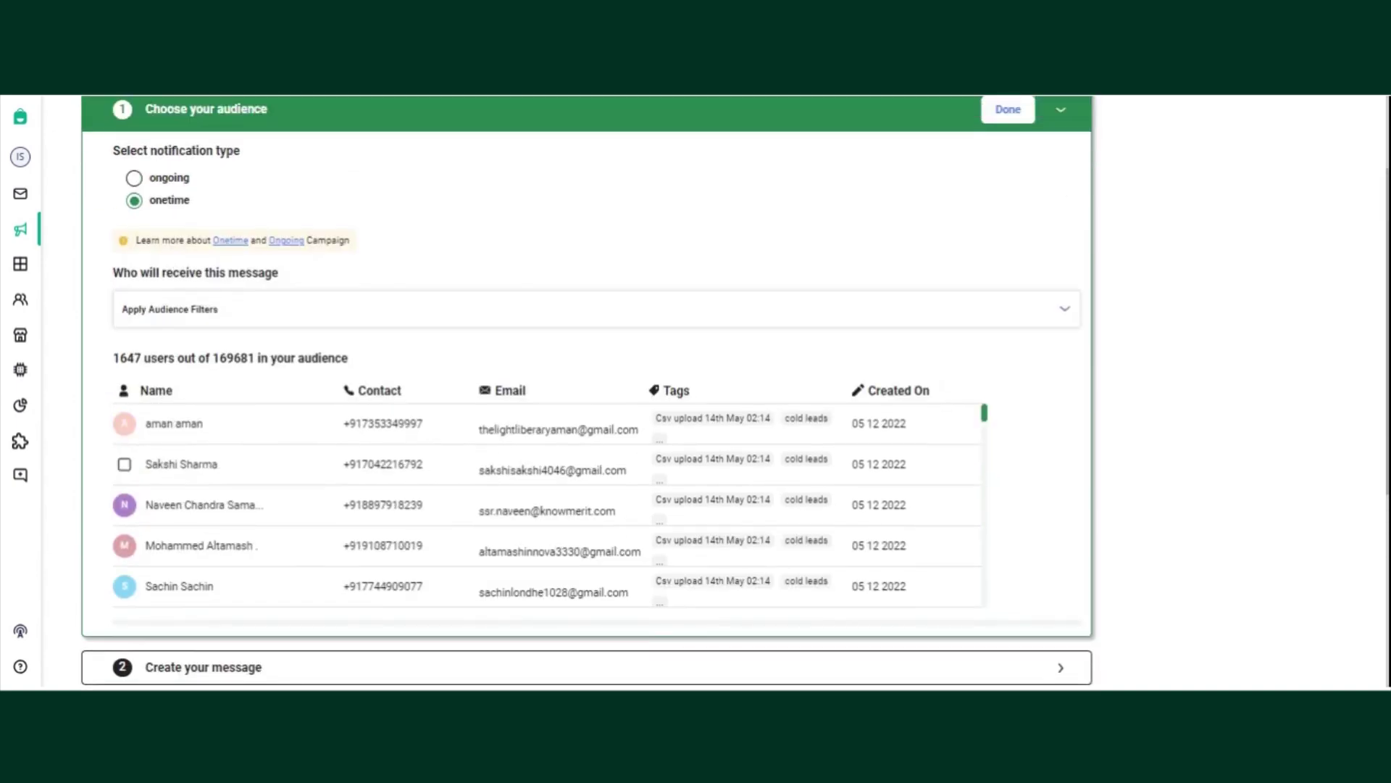
scroll(589, 392, down, 4)
scroll(503, 457, down, 1)
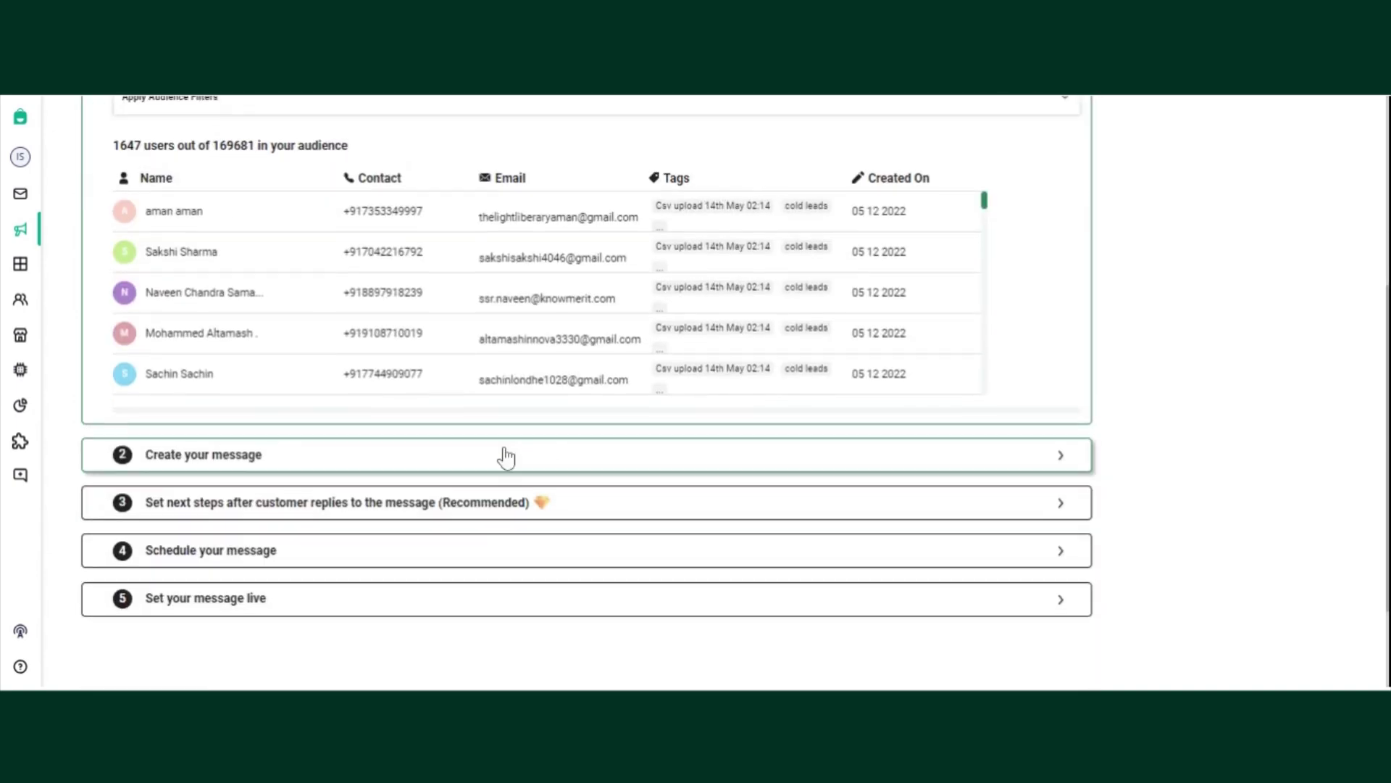
- Choose the Test Temp (English) Independence Day Offer template as the message
click(502, 461)
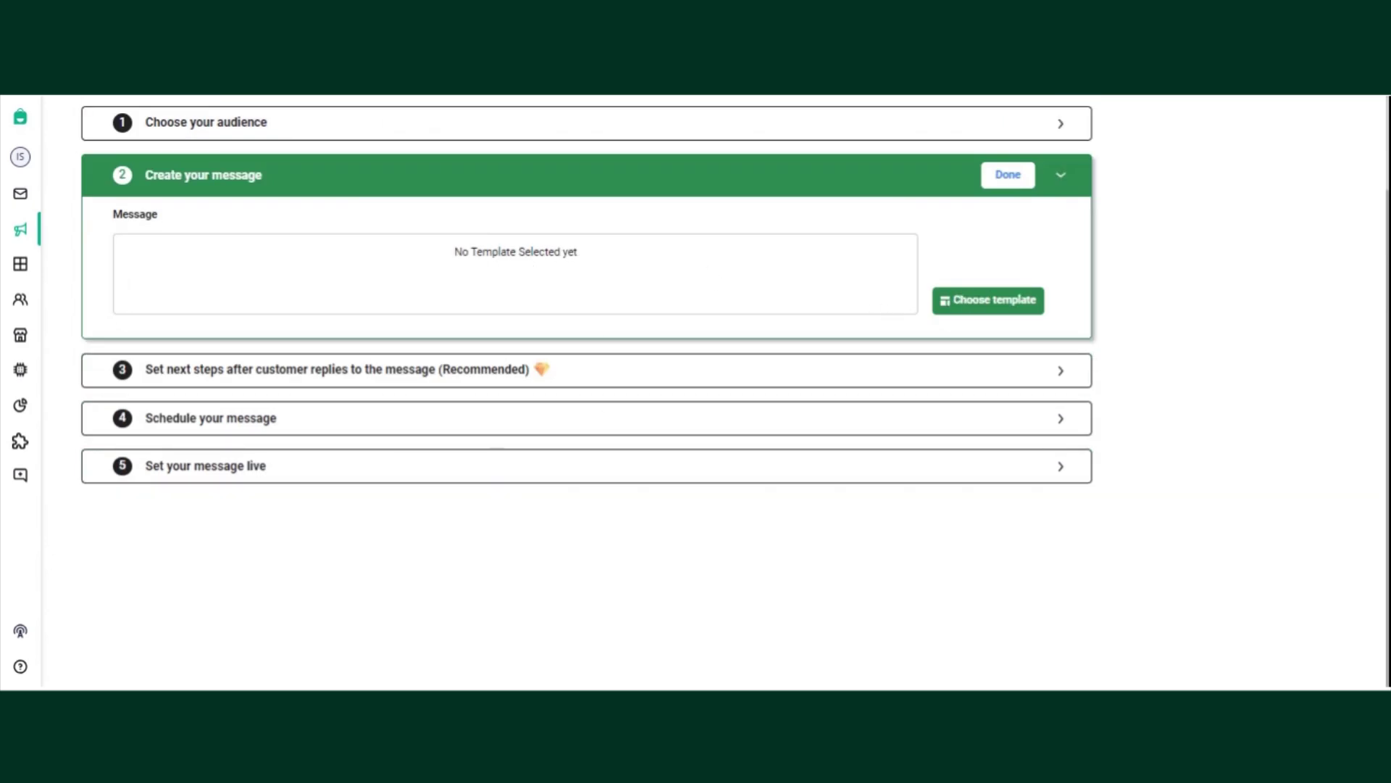
click(953, 301)
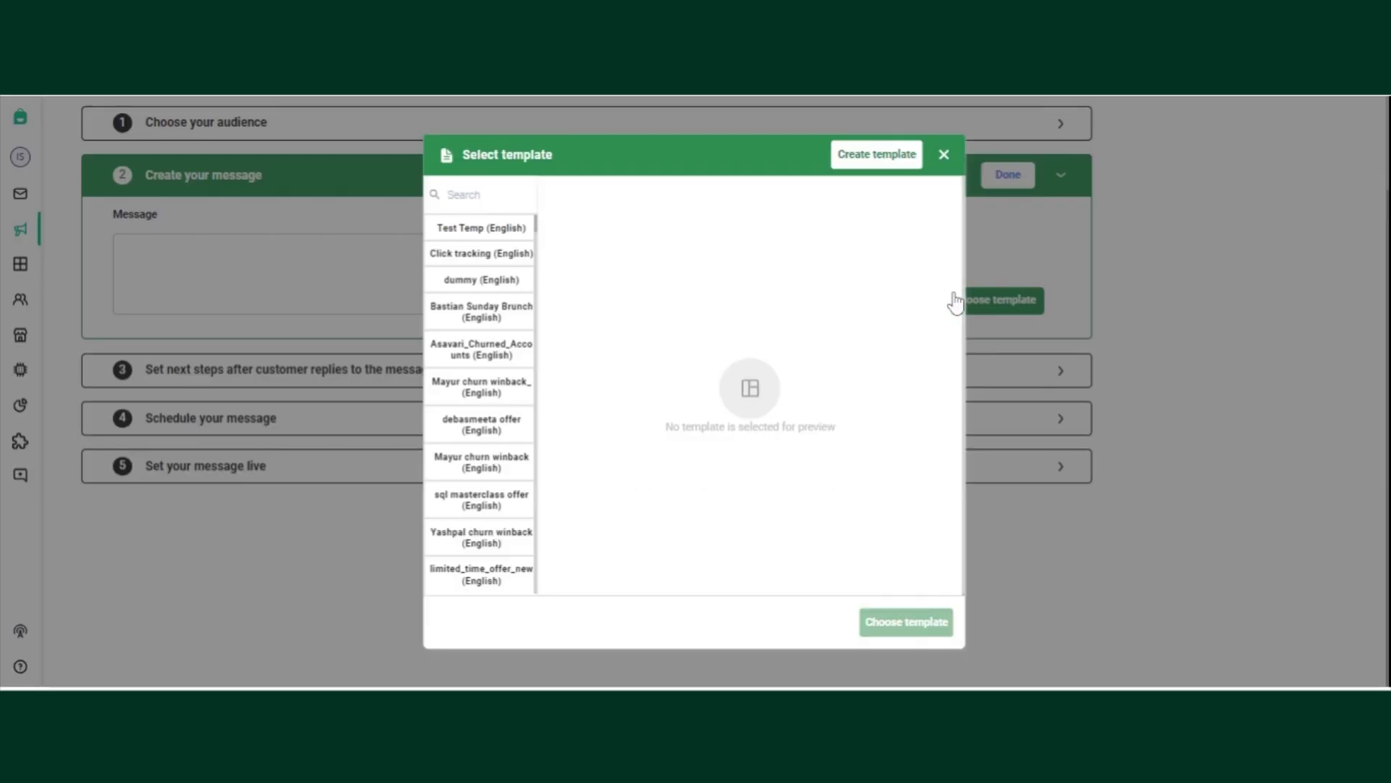
click(481, 228)
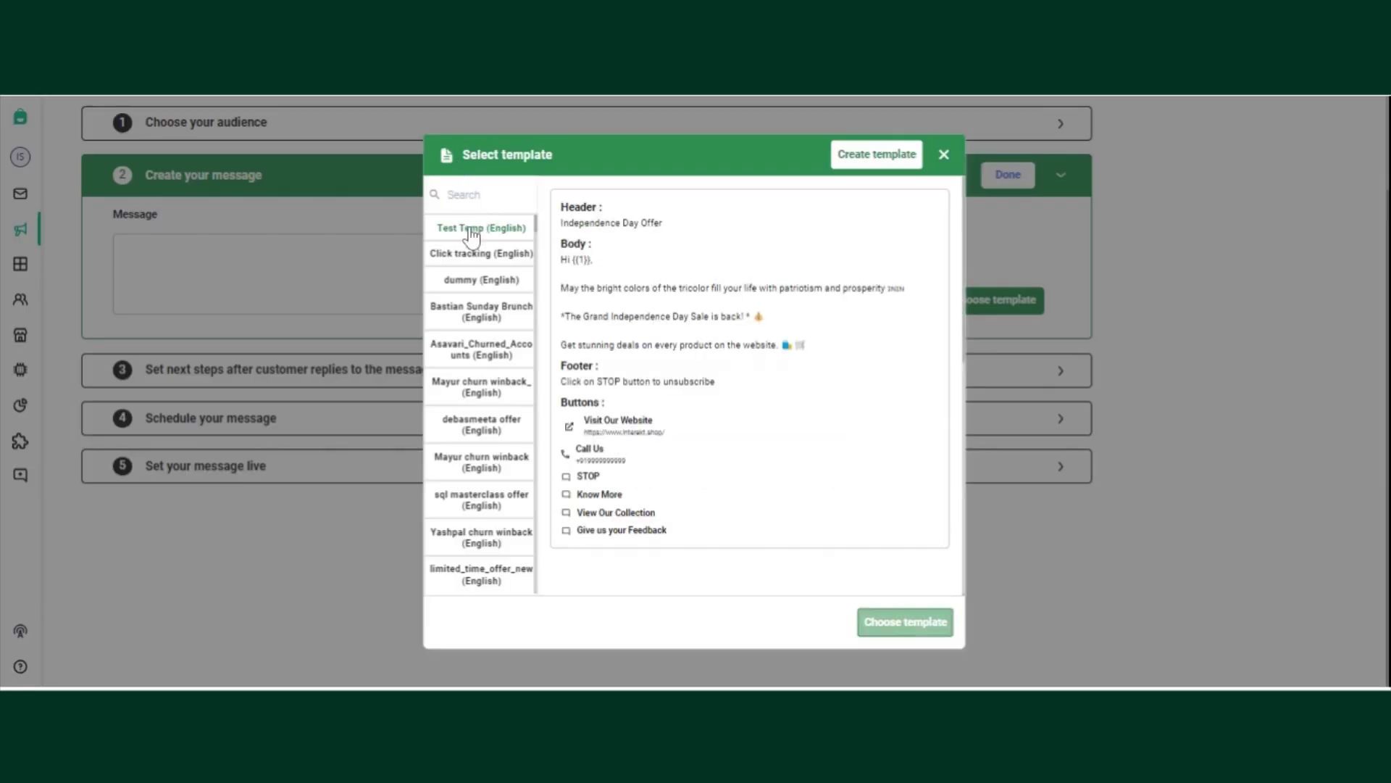
click(903, 624)
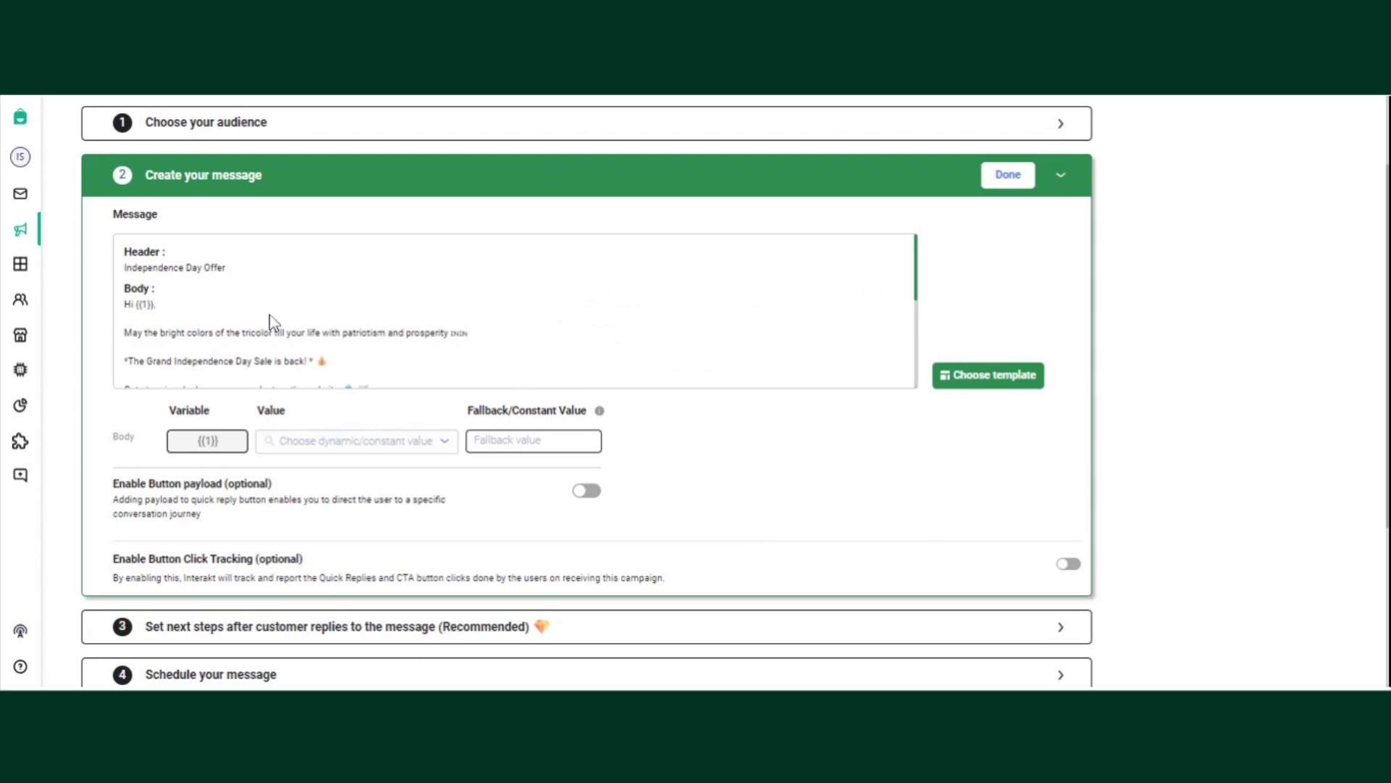
scroll(272, 323, down, 1)
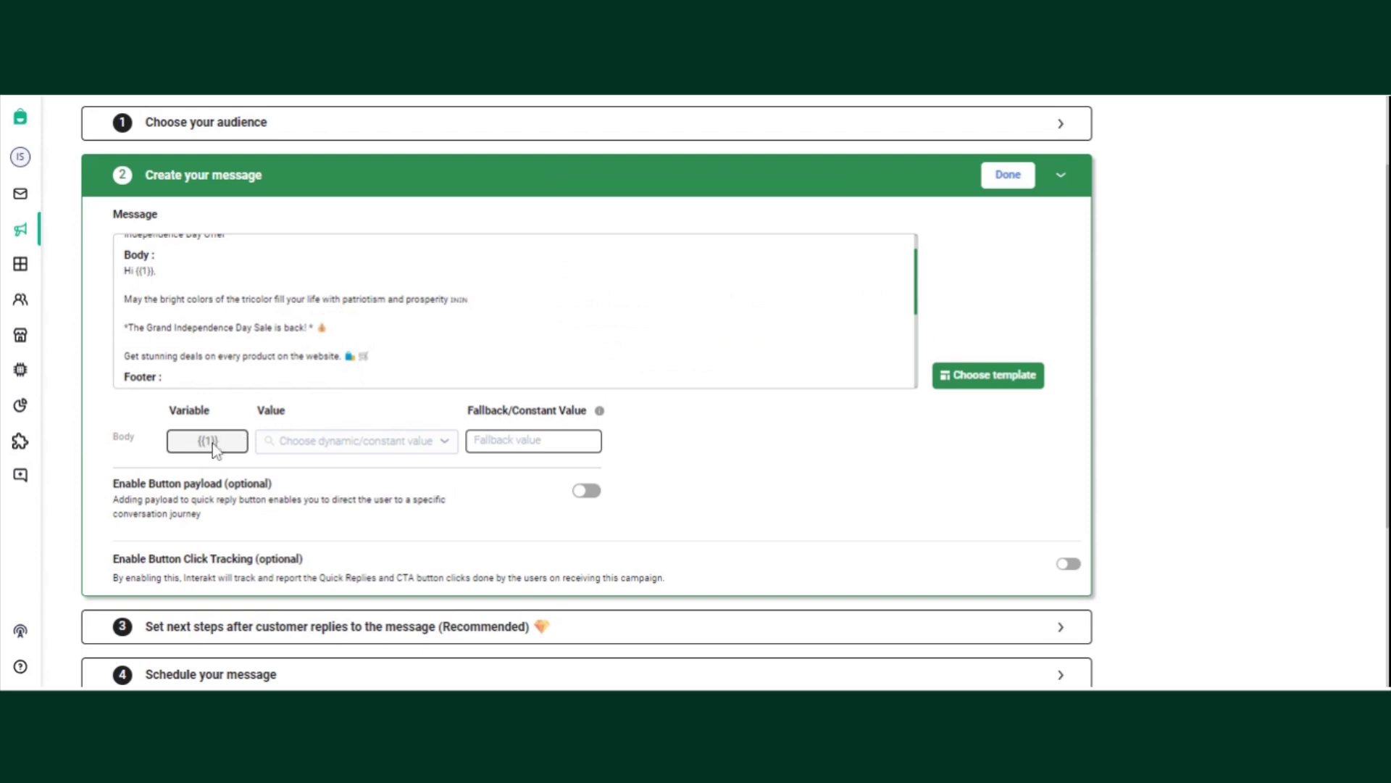
- Map variable {{1}} to the Name trait with 'Sir/Mam' as fallback
click(343, 446)
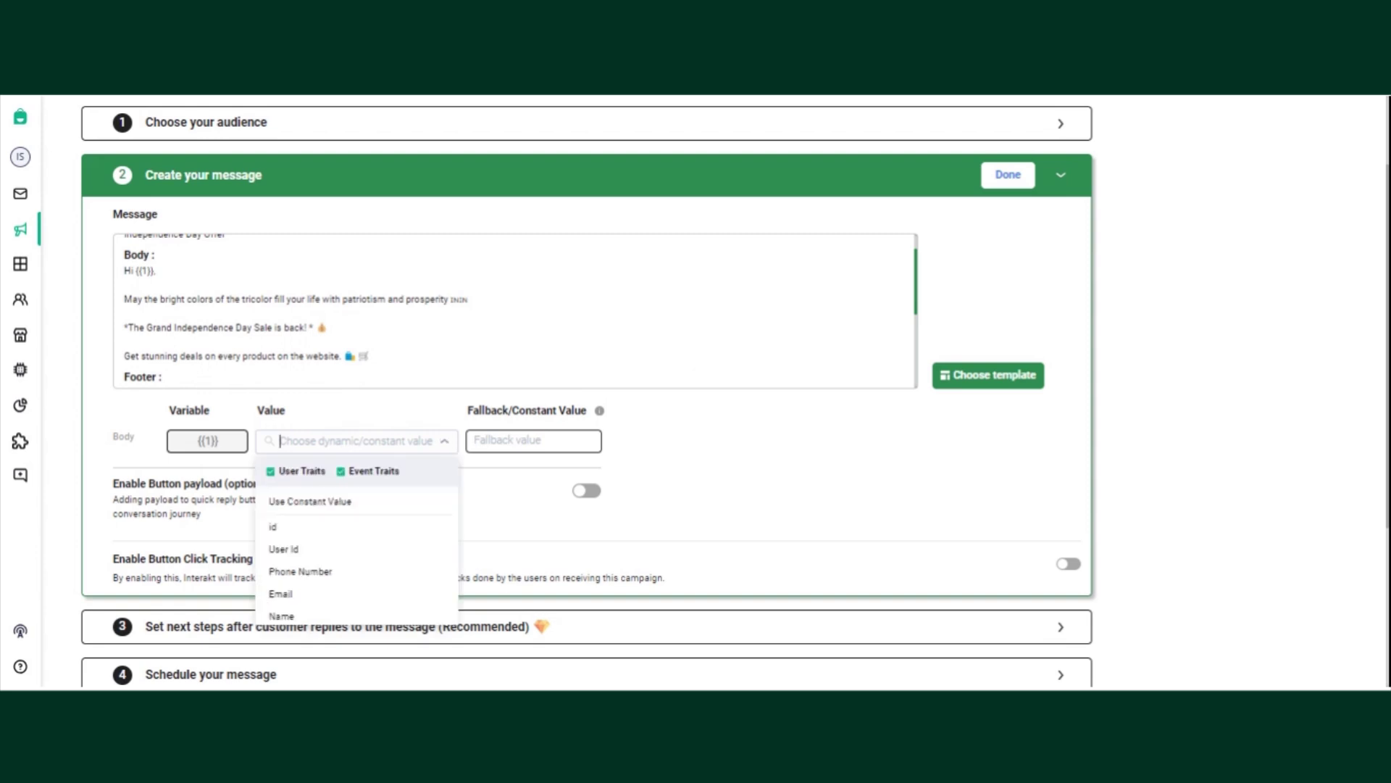
text(Name)
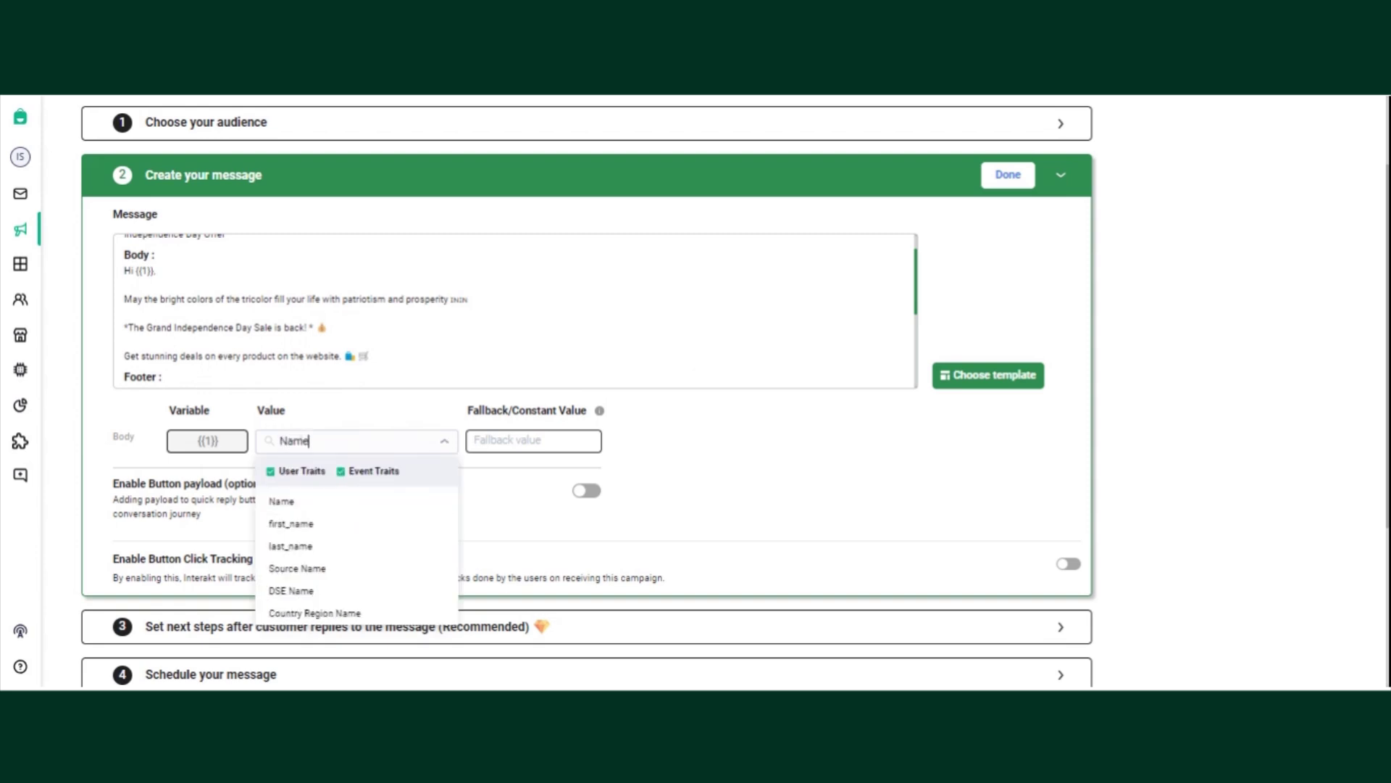
click(313, 507)
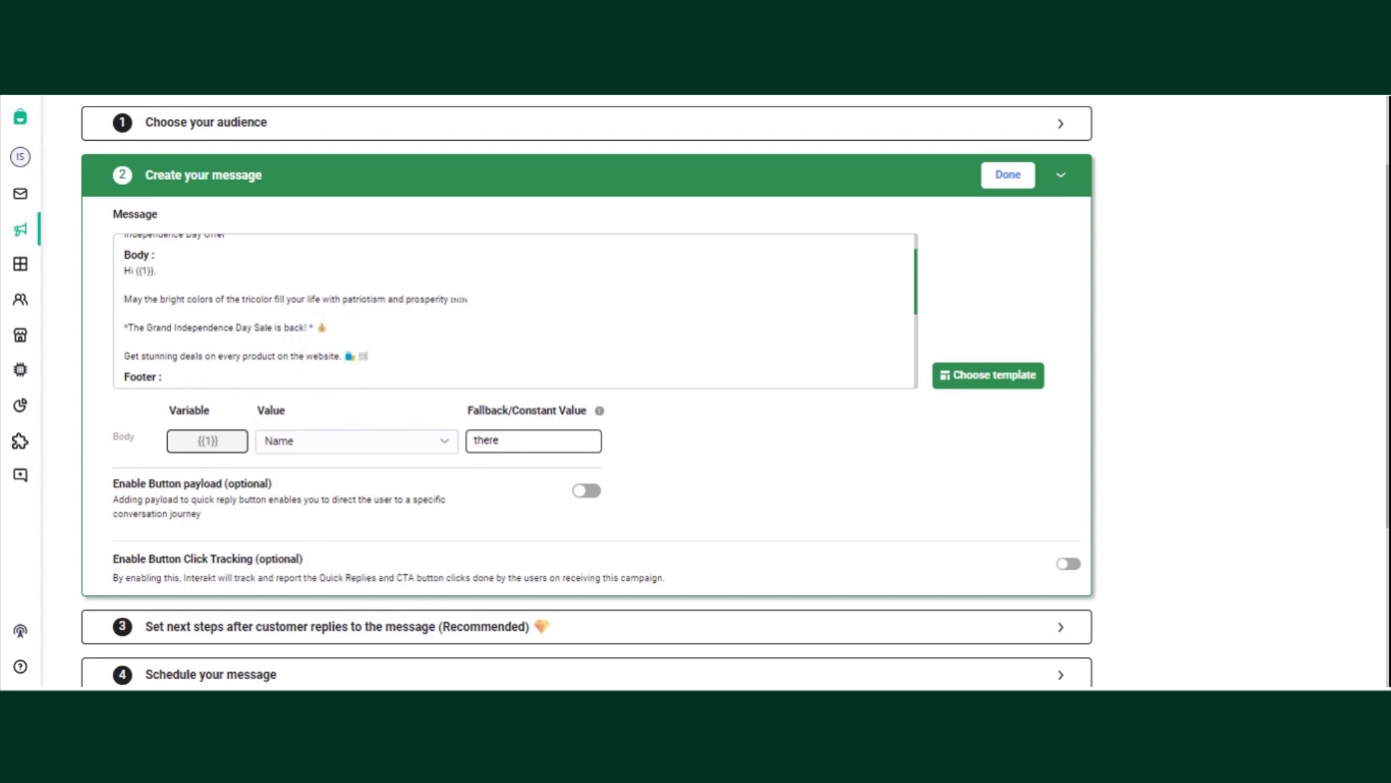
key(BackSpace)
key(BackSpace)
key(BackSpace)
key(BackSpace)
key(BackSpace)
text(Sir/Mam)
- Expand the reply next-steps section, then re-check the message settings
scroll(675, 454, down, 2)
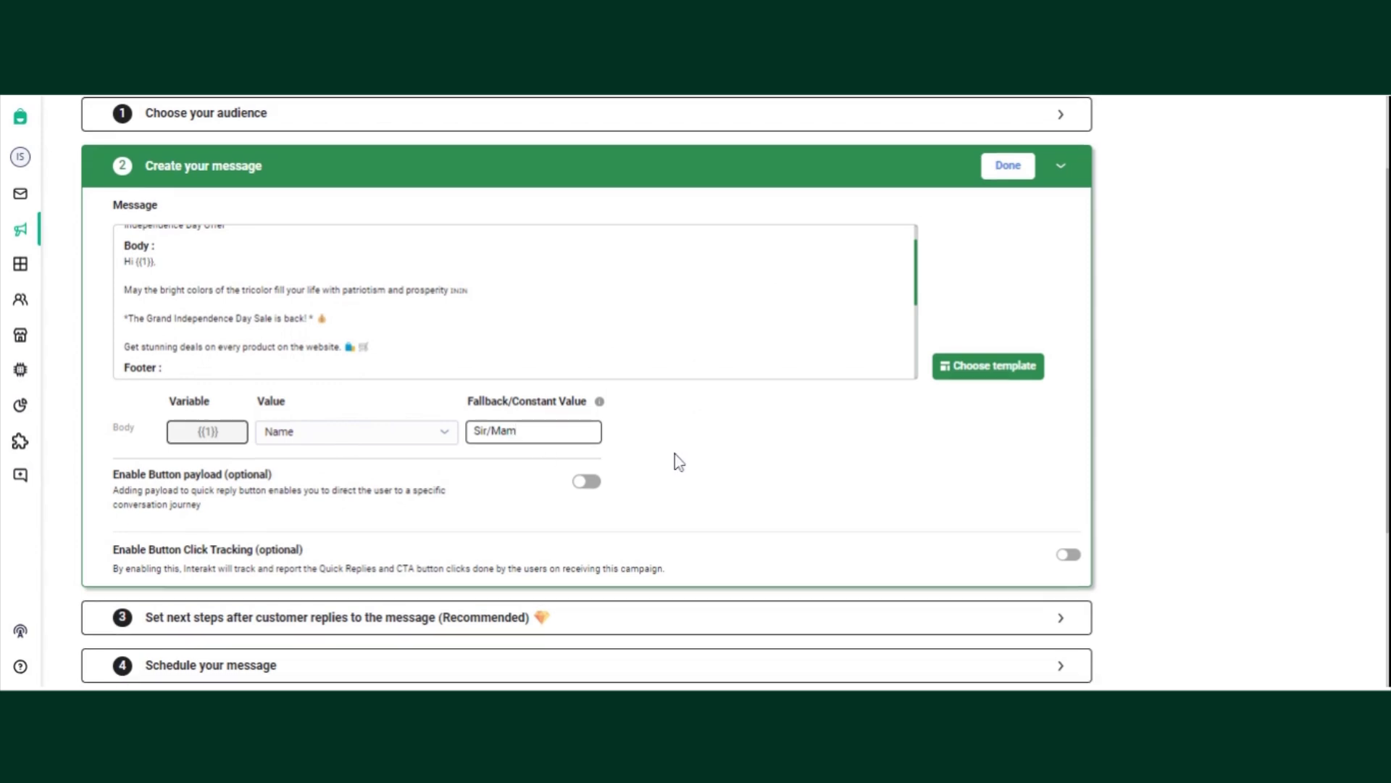
scroll(675, 455, down, 3)
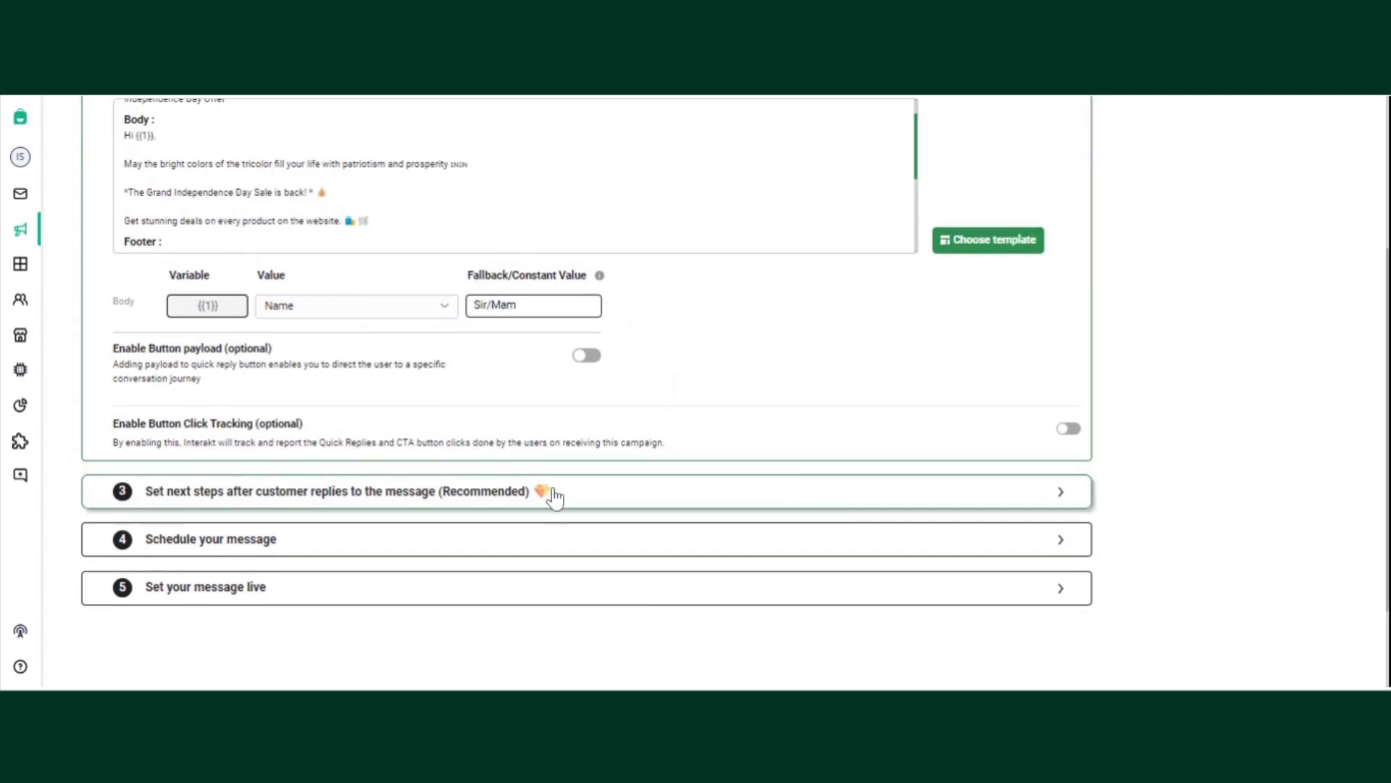
click(551, 490)
scroll(477, 432, up, 1)
scroll(471, 425, up, 1)
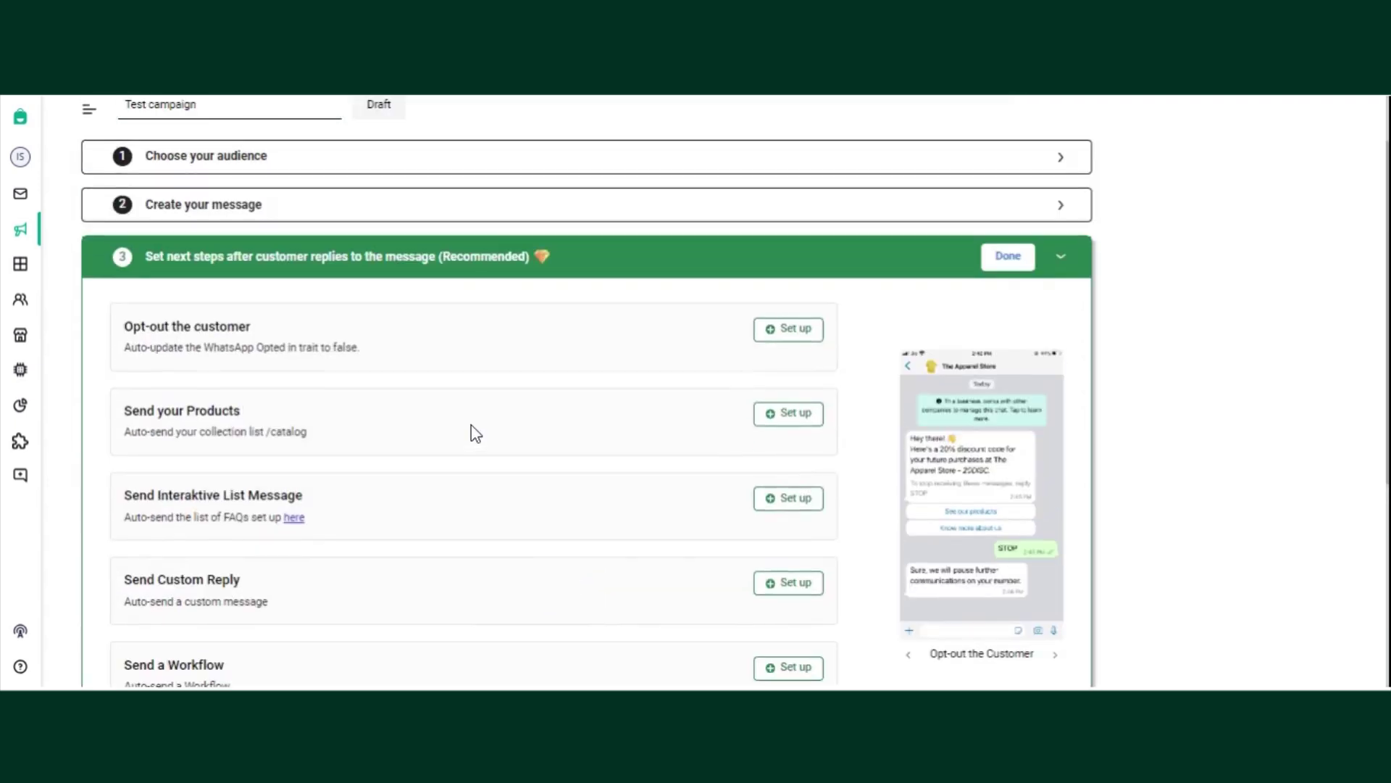
click(342, 207)
scroll(284, 413, down, 4)
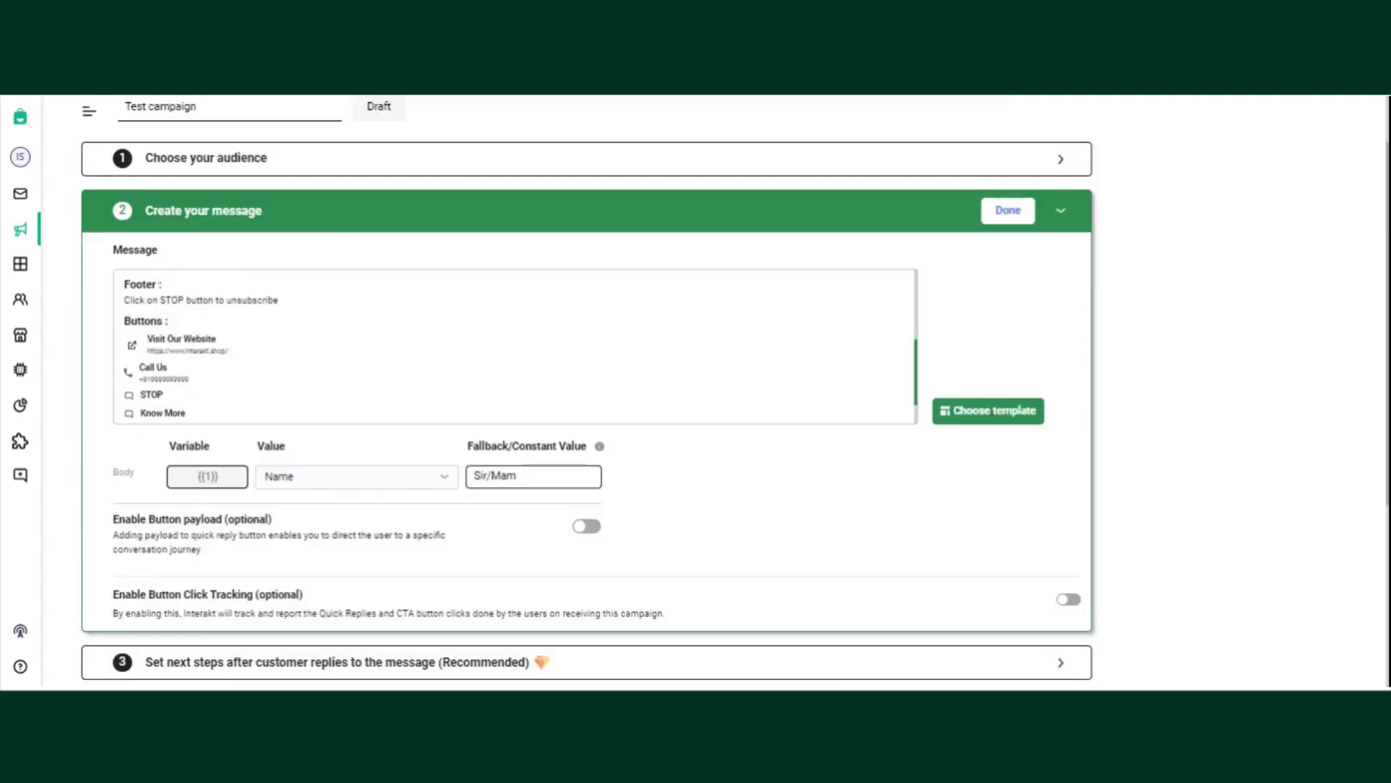
- Add a STOP-button opt-out flow replying 'Sure, we will not message you further'
scroll(297, 429, down, 4)
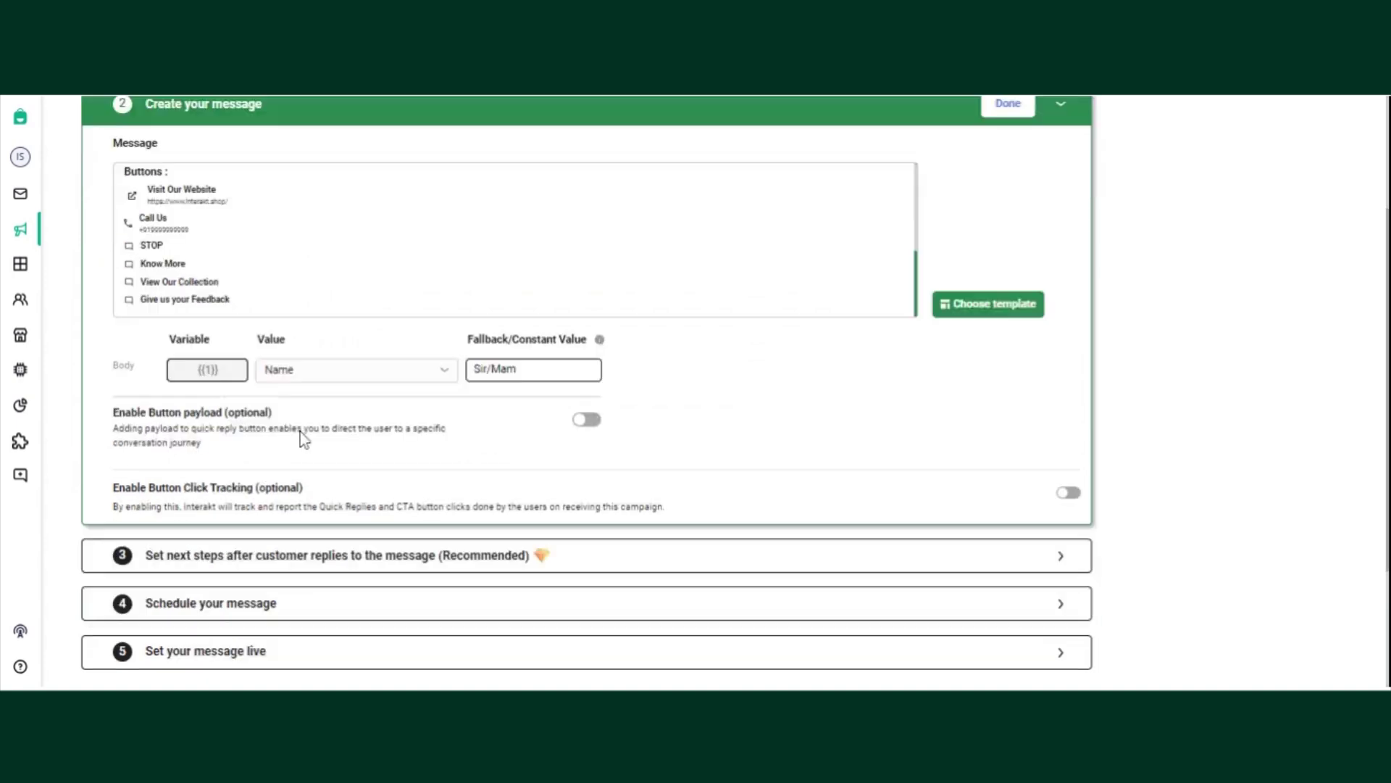
click(261, 438)
scroll(494, 473, up, 2)
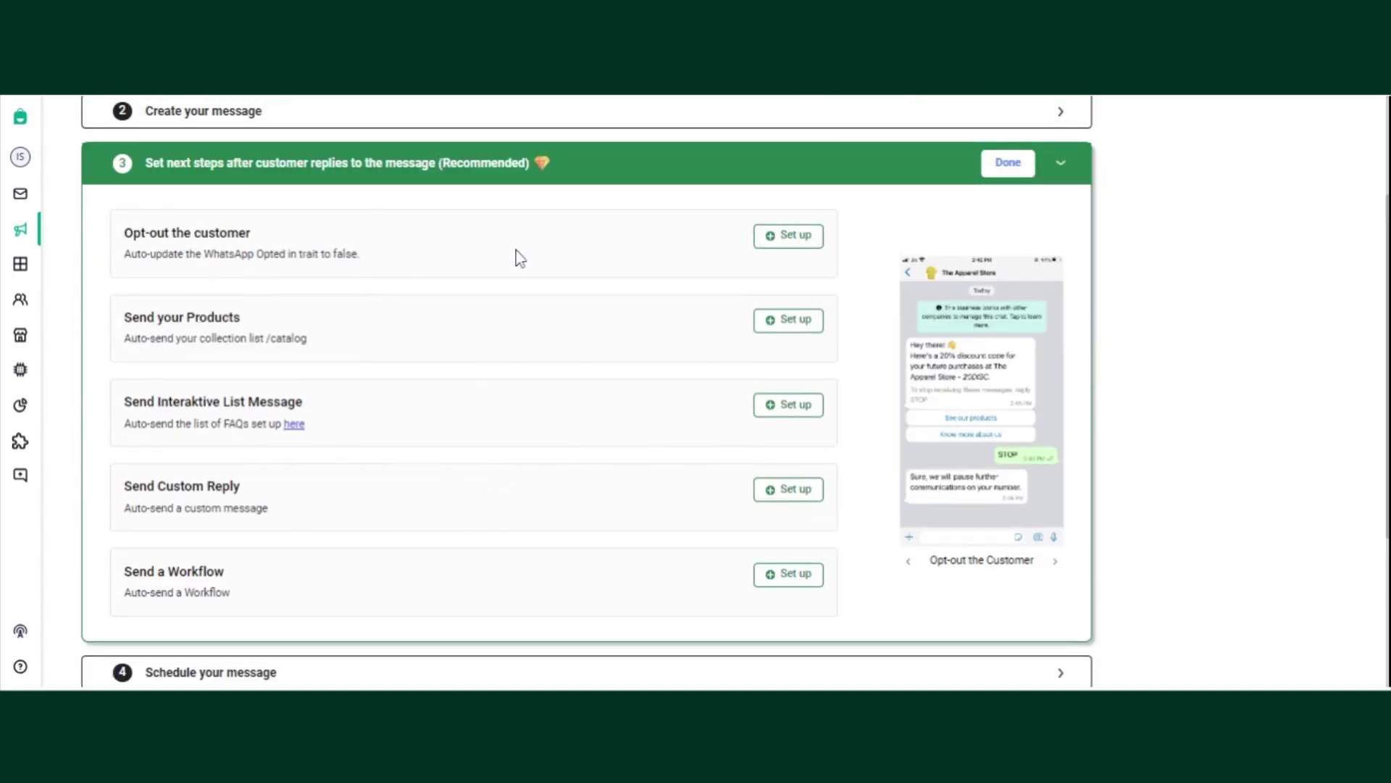
click(792, 247)
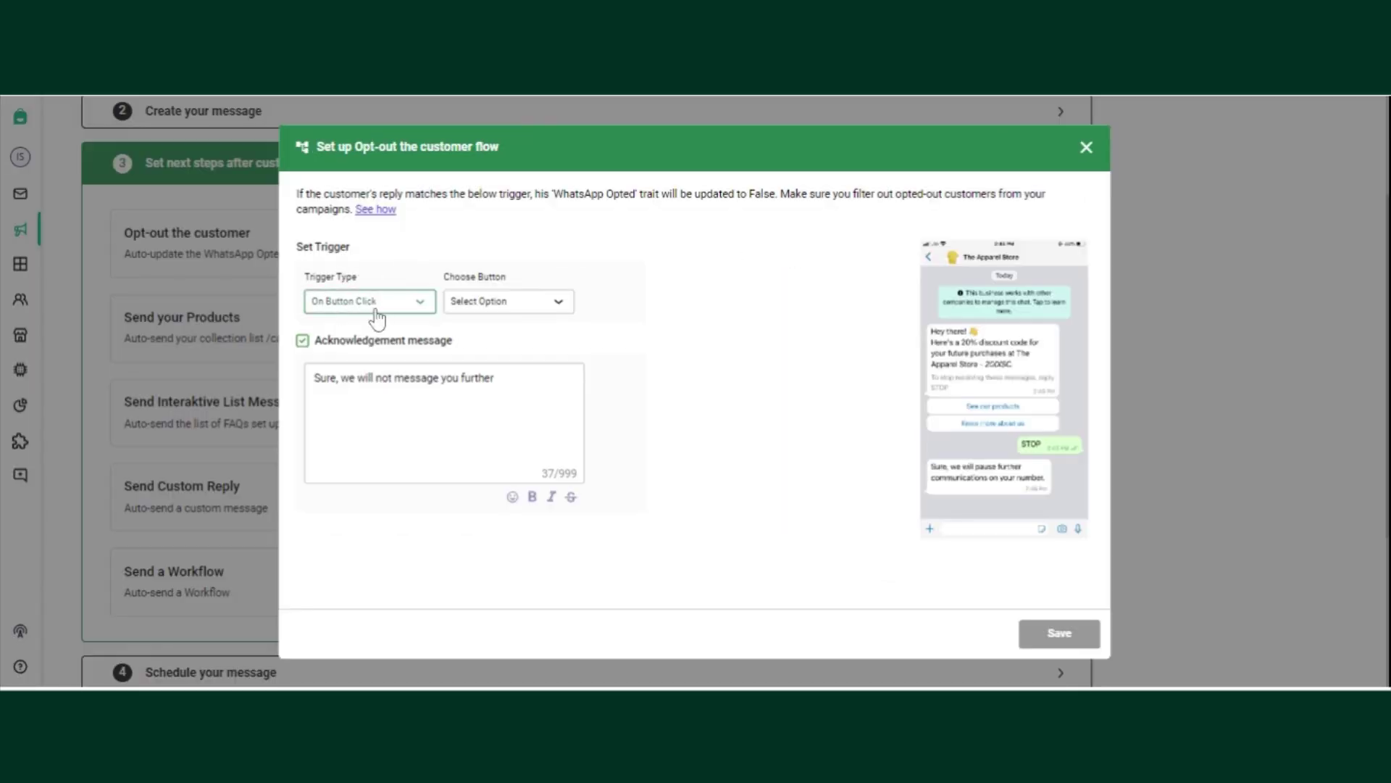
click(471, 303)
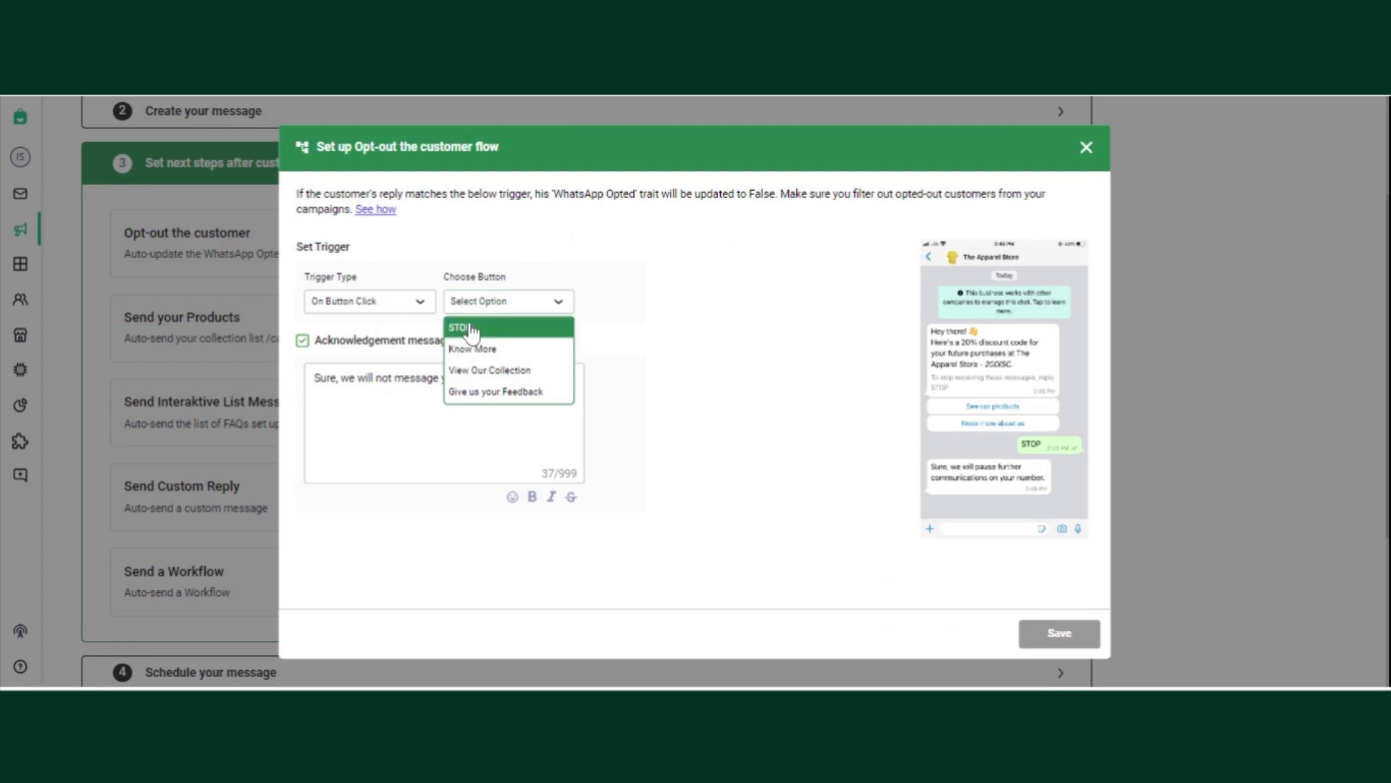
click(469, 331)
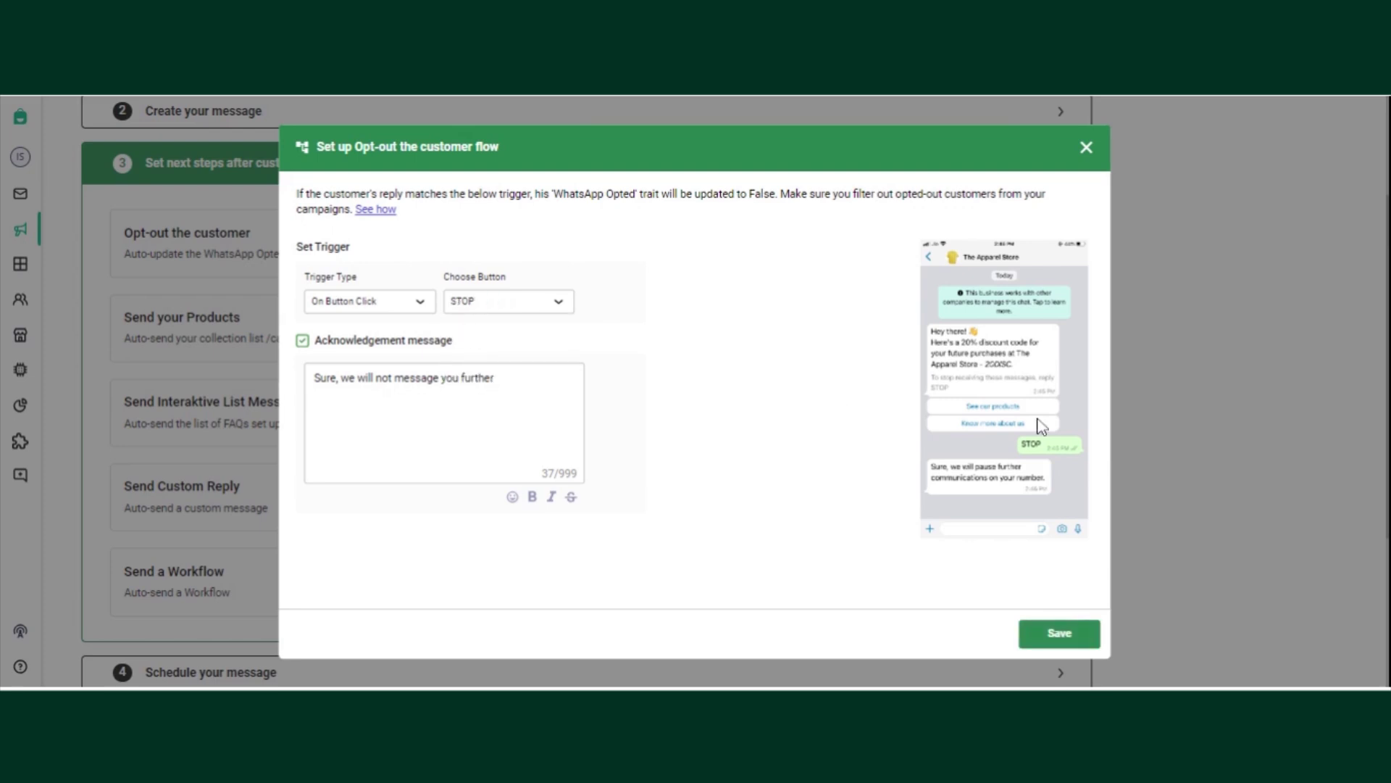
click(493, 378)
click(1060, 634)
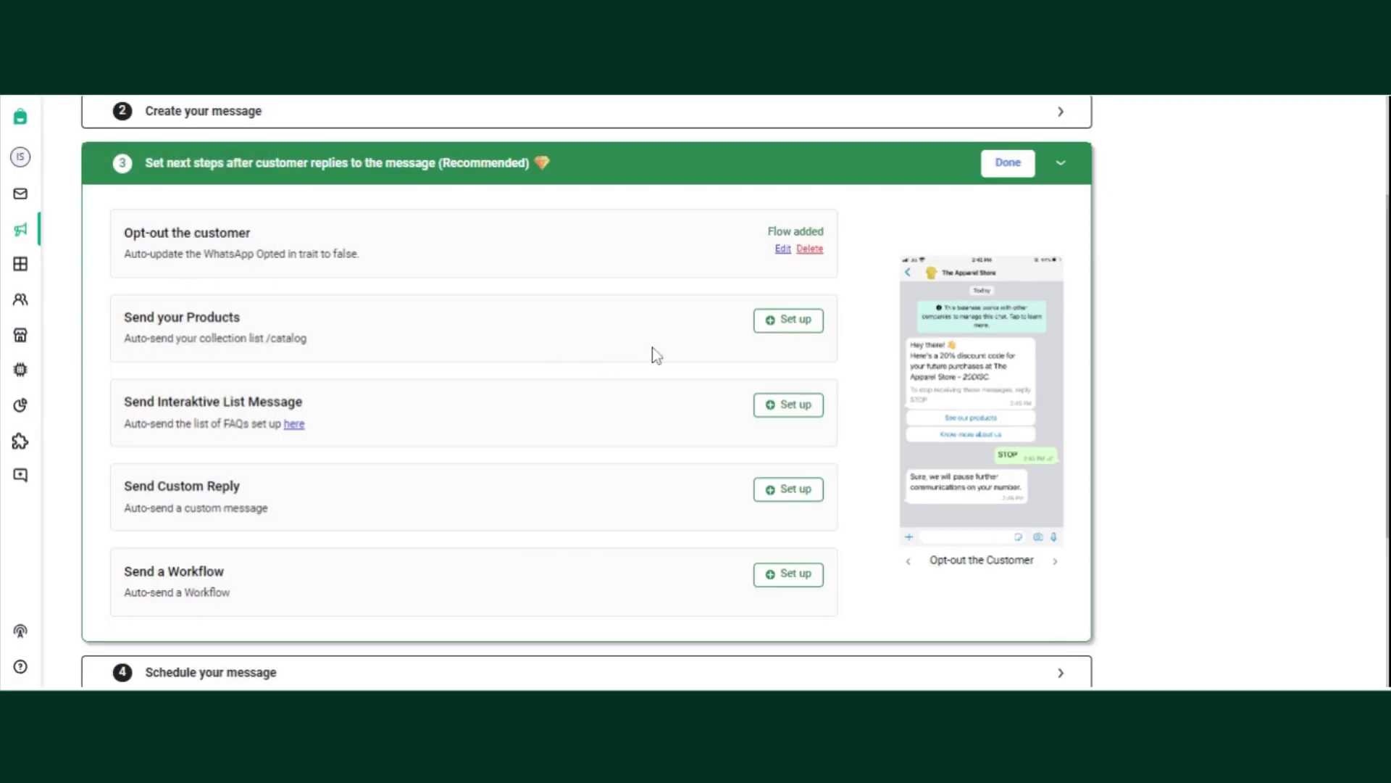
- Start a Send your Products flow triggered by the View Our Collection button
click(787, 326)
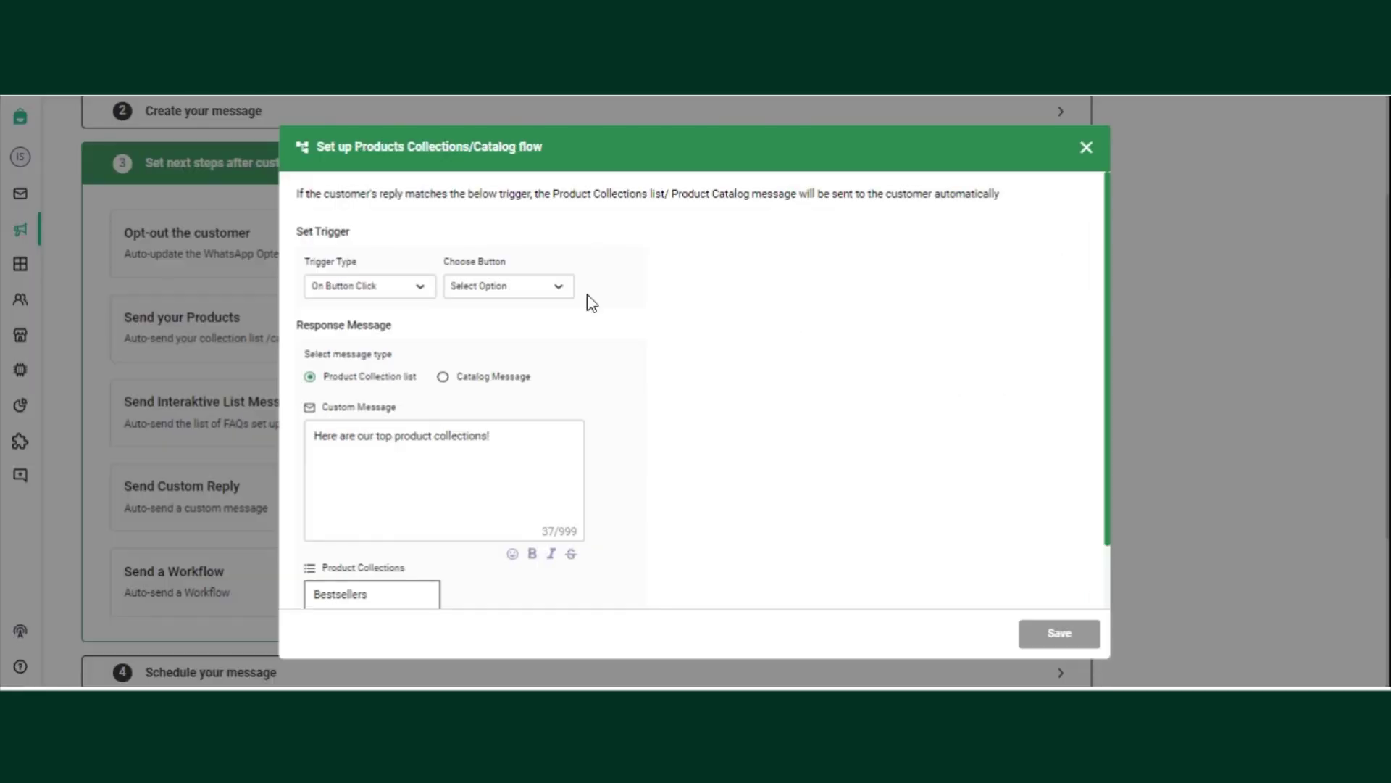
click(344, 292)
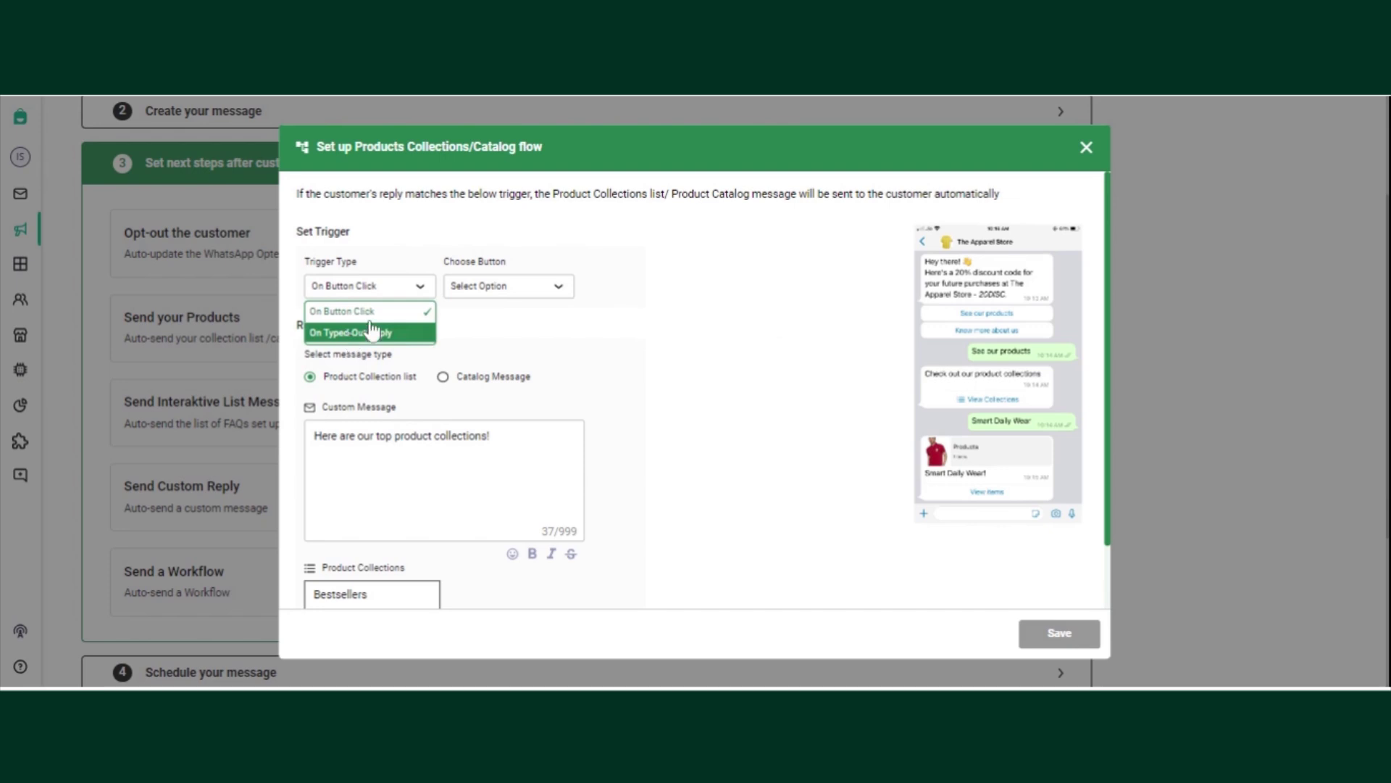
click(497, 290)
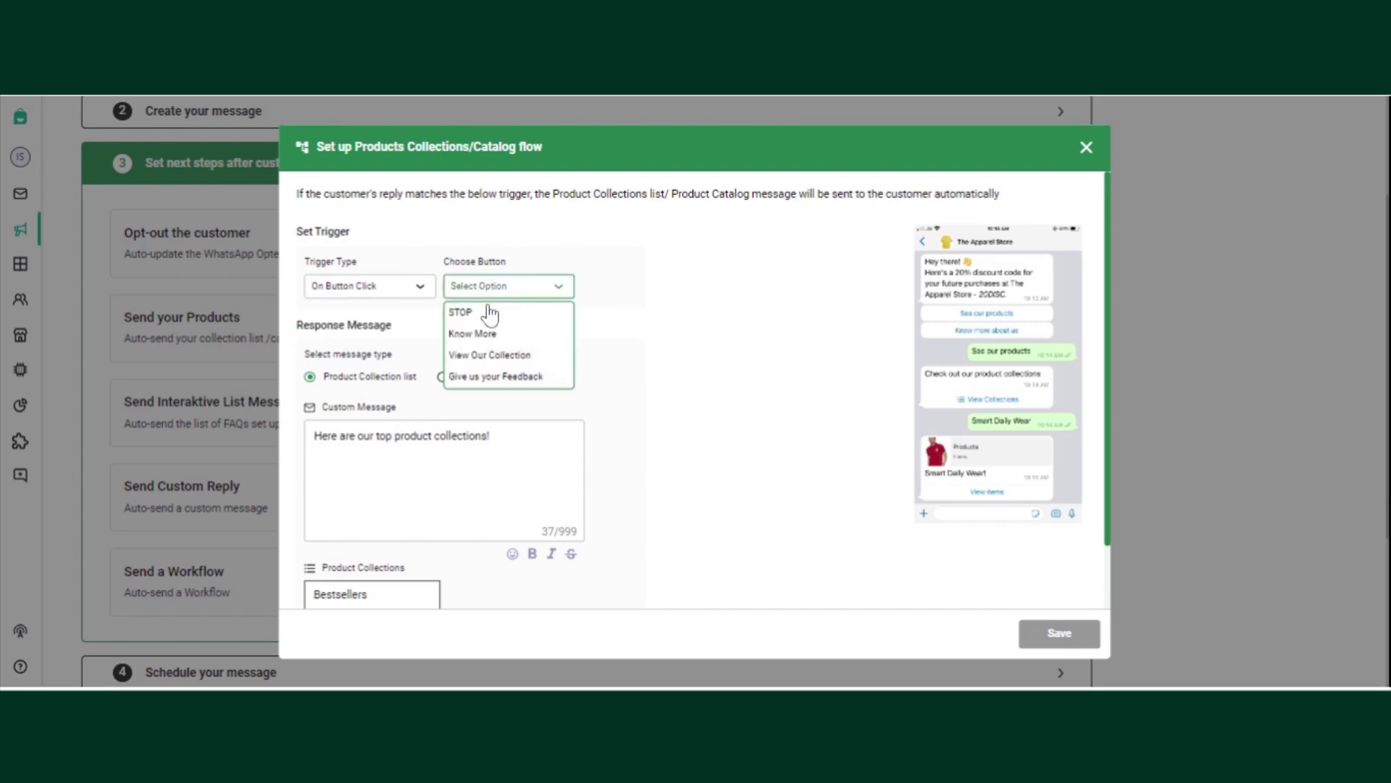
click(527, 355)
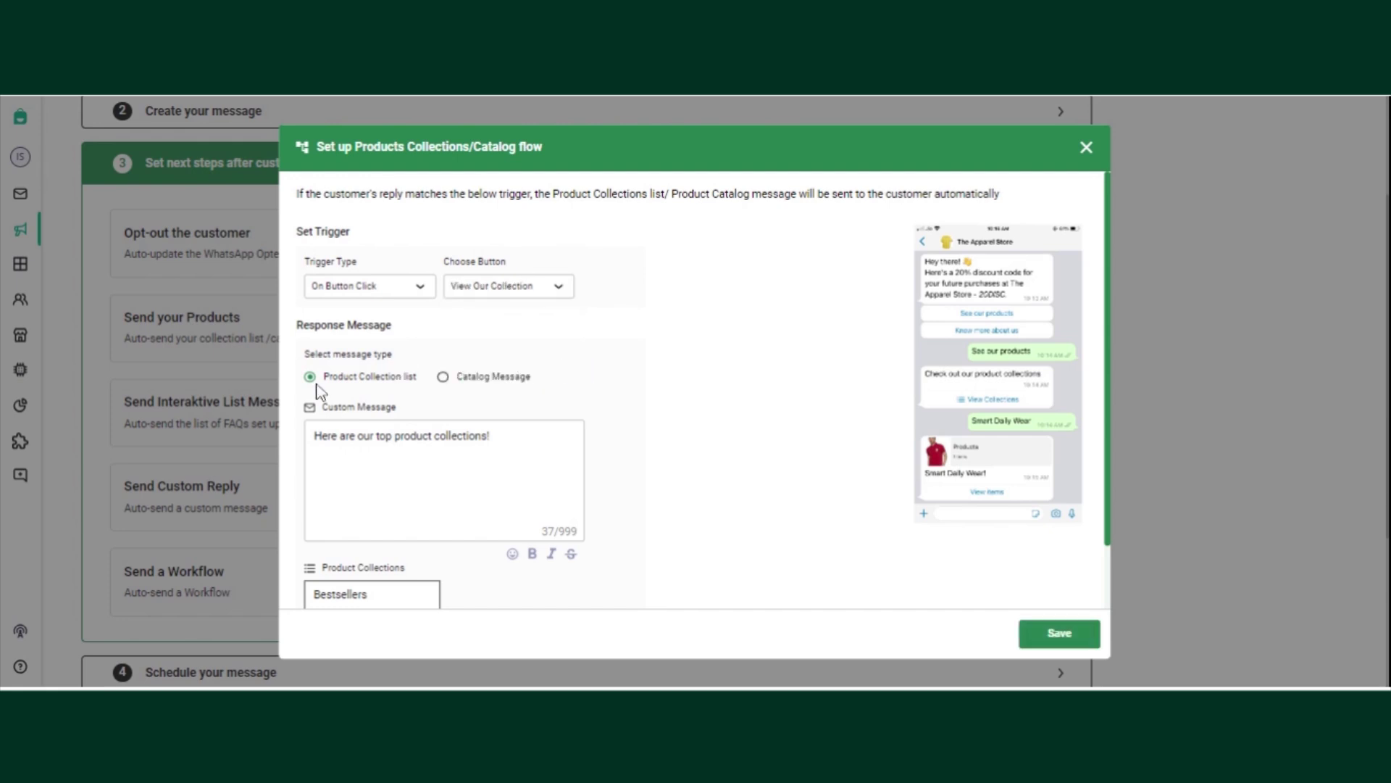
- Reply with the Bestsellers and All products collection list, and save the flow
click(443, 376)
scroll(510, 425, down, 1)
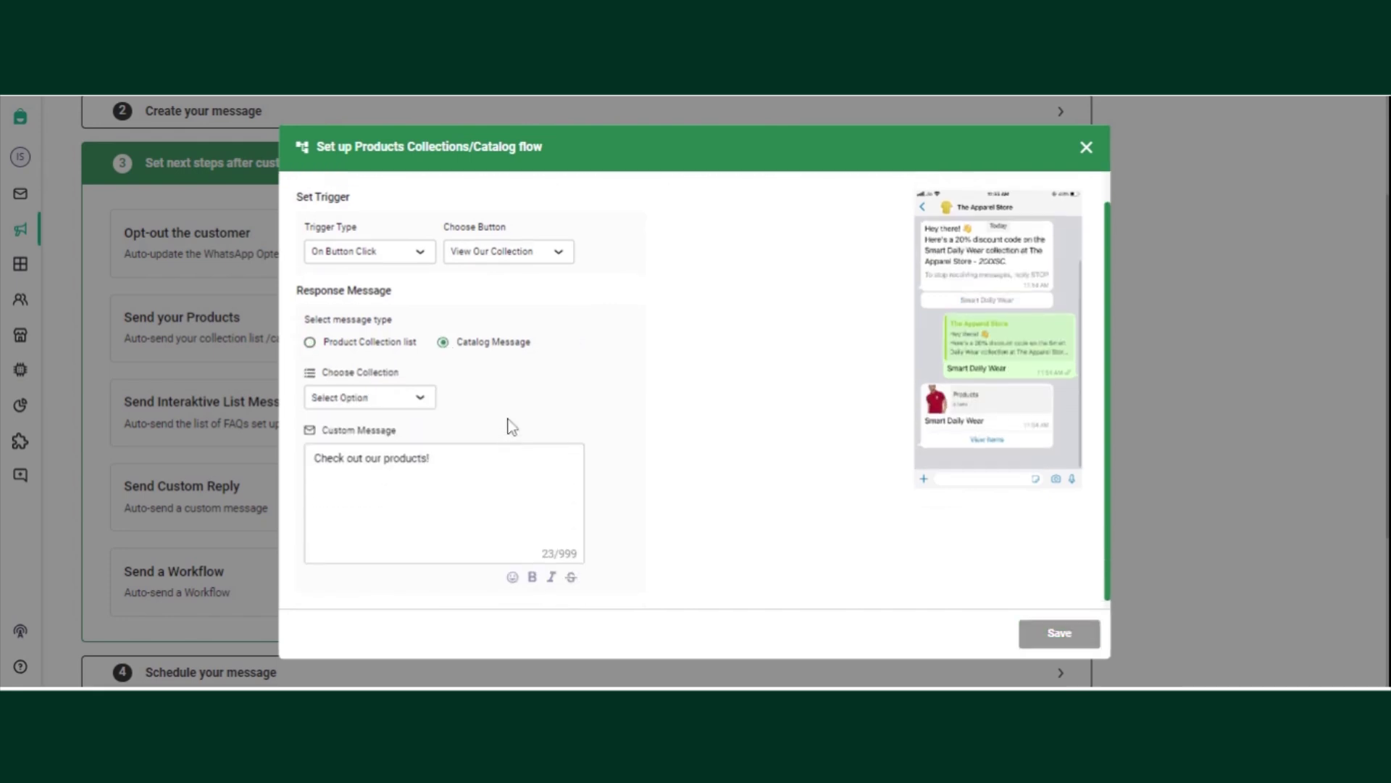
scroll(511, 426, up, 1)
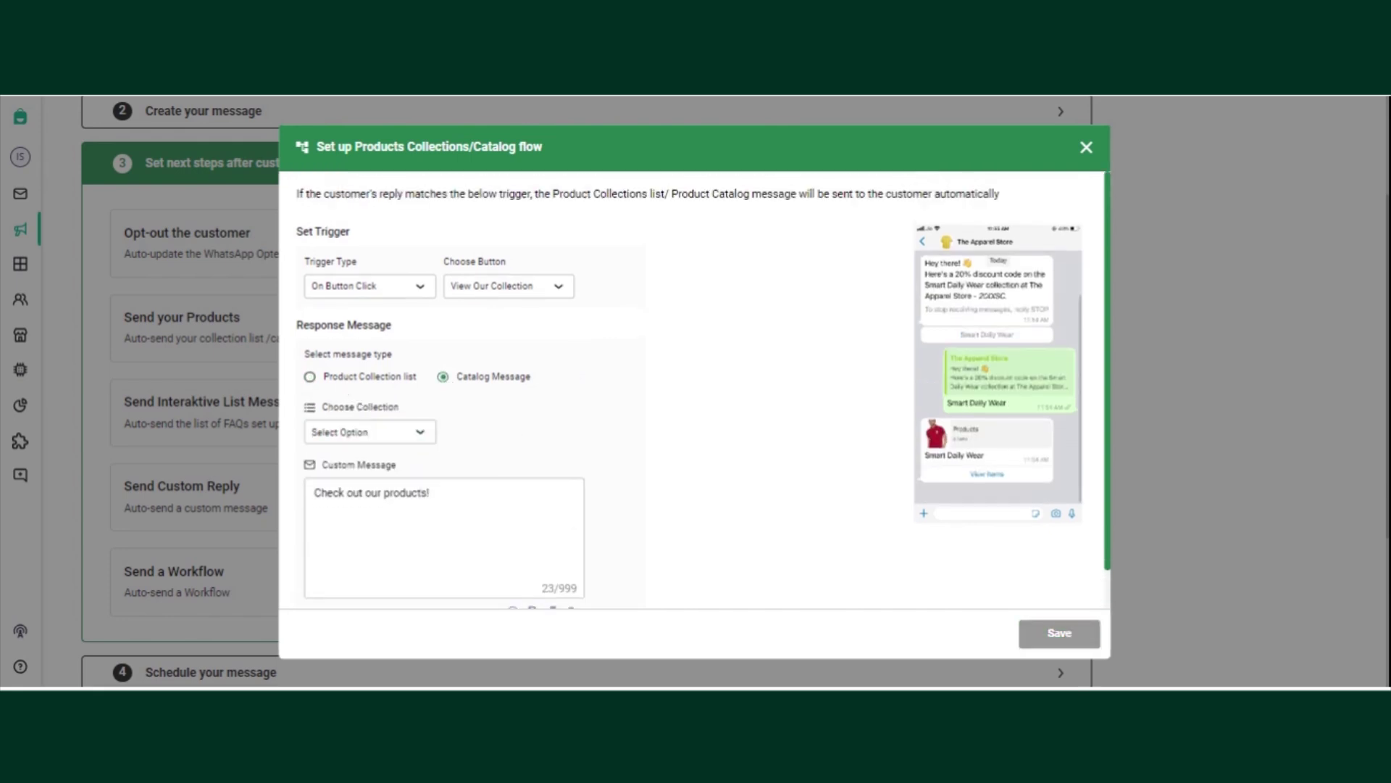
click(316, 377)
scroll(531, 418, down, 2)
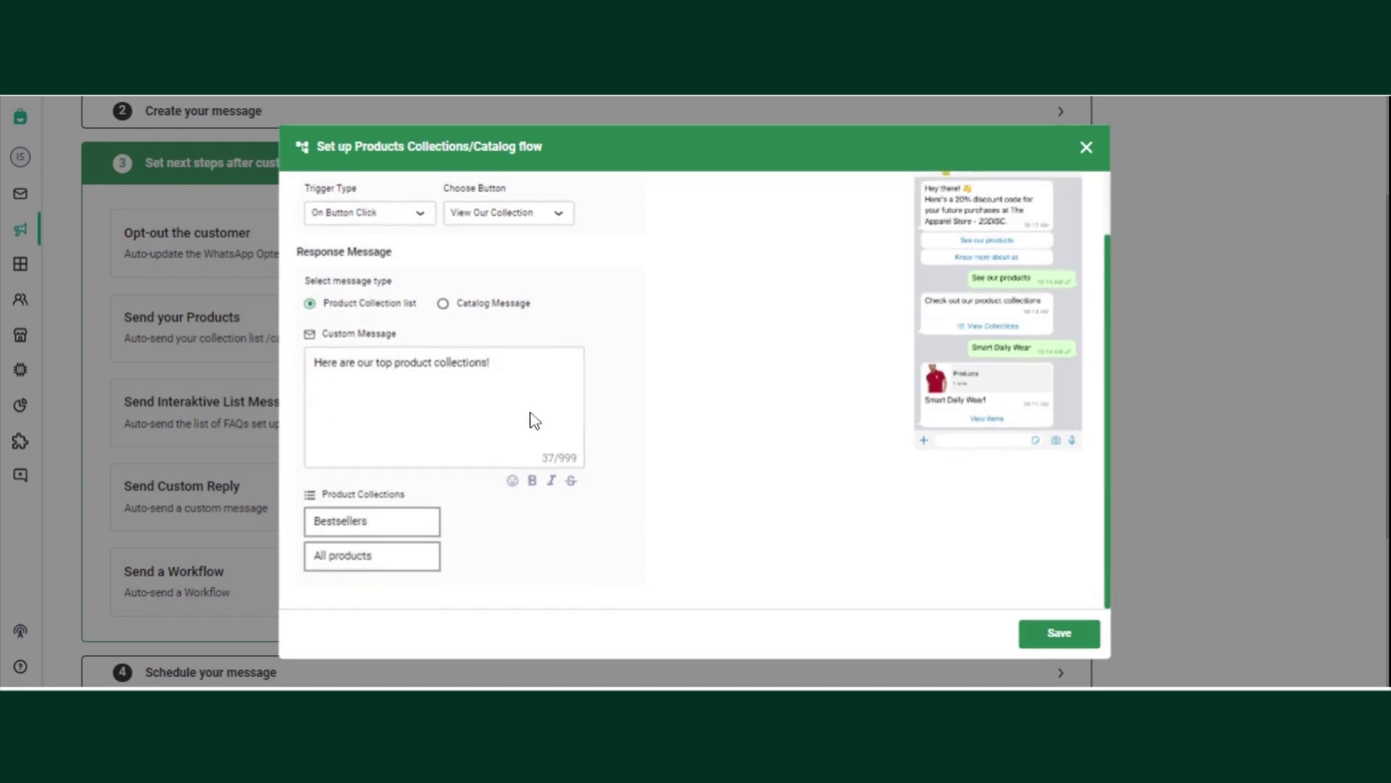
scroll(538, 448, up, 2)
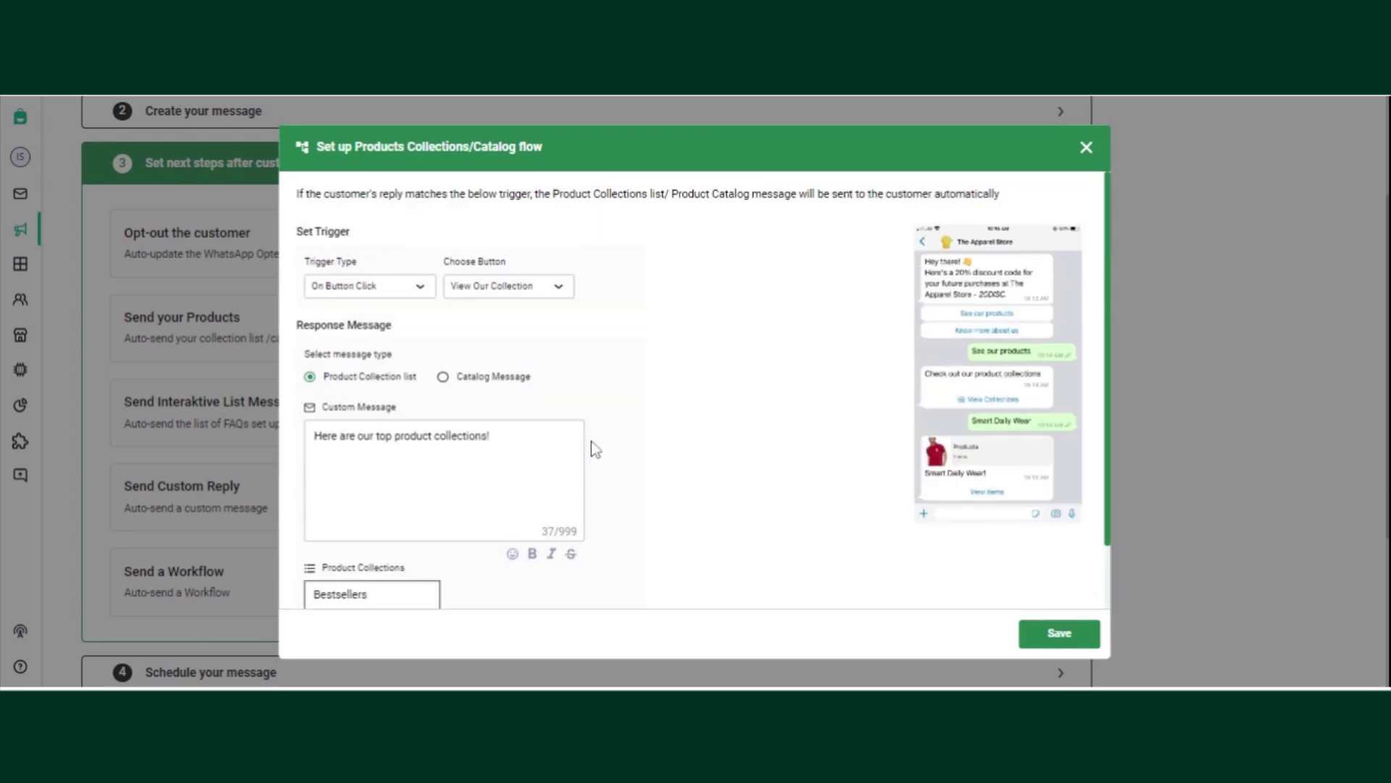
scroll(707, 470, down, 2)
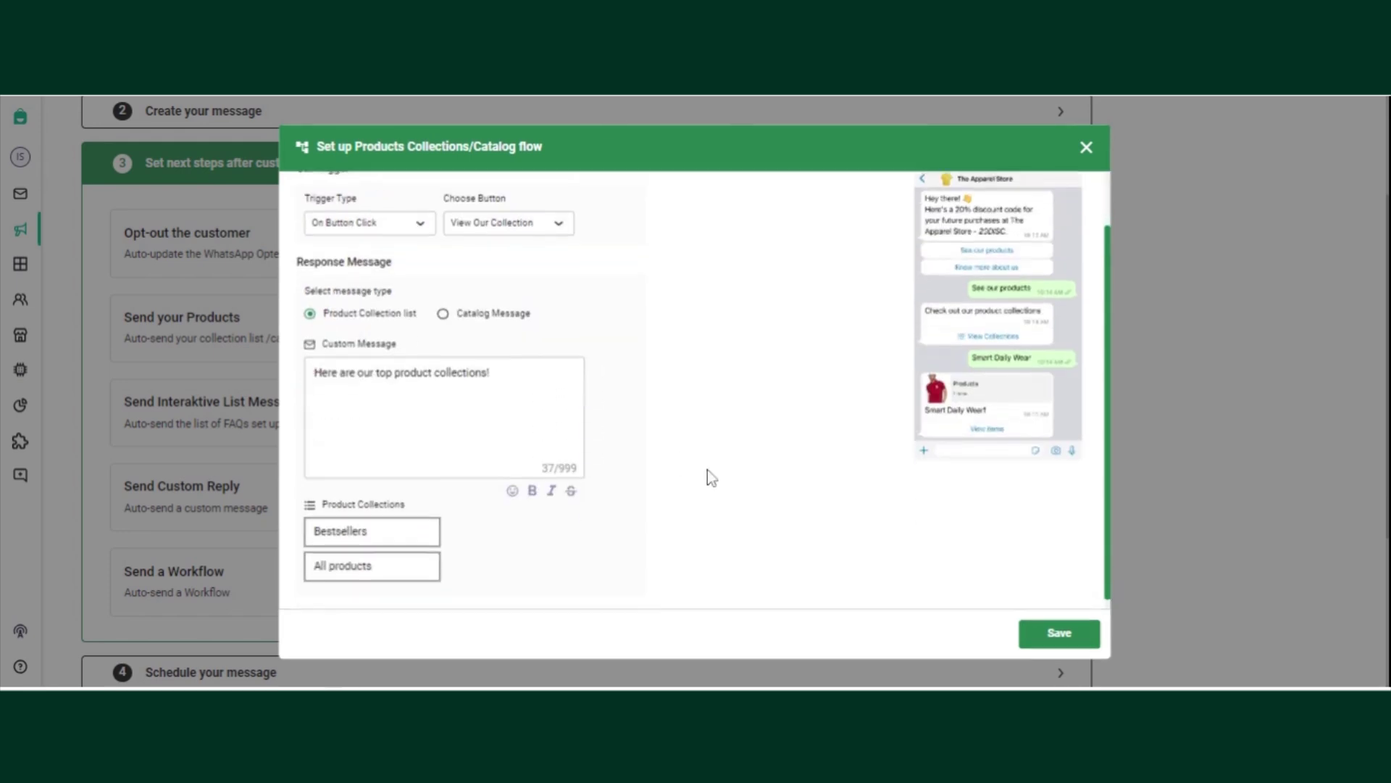
click(1035, 638)
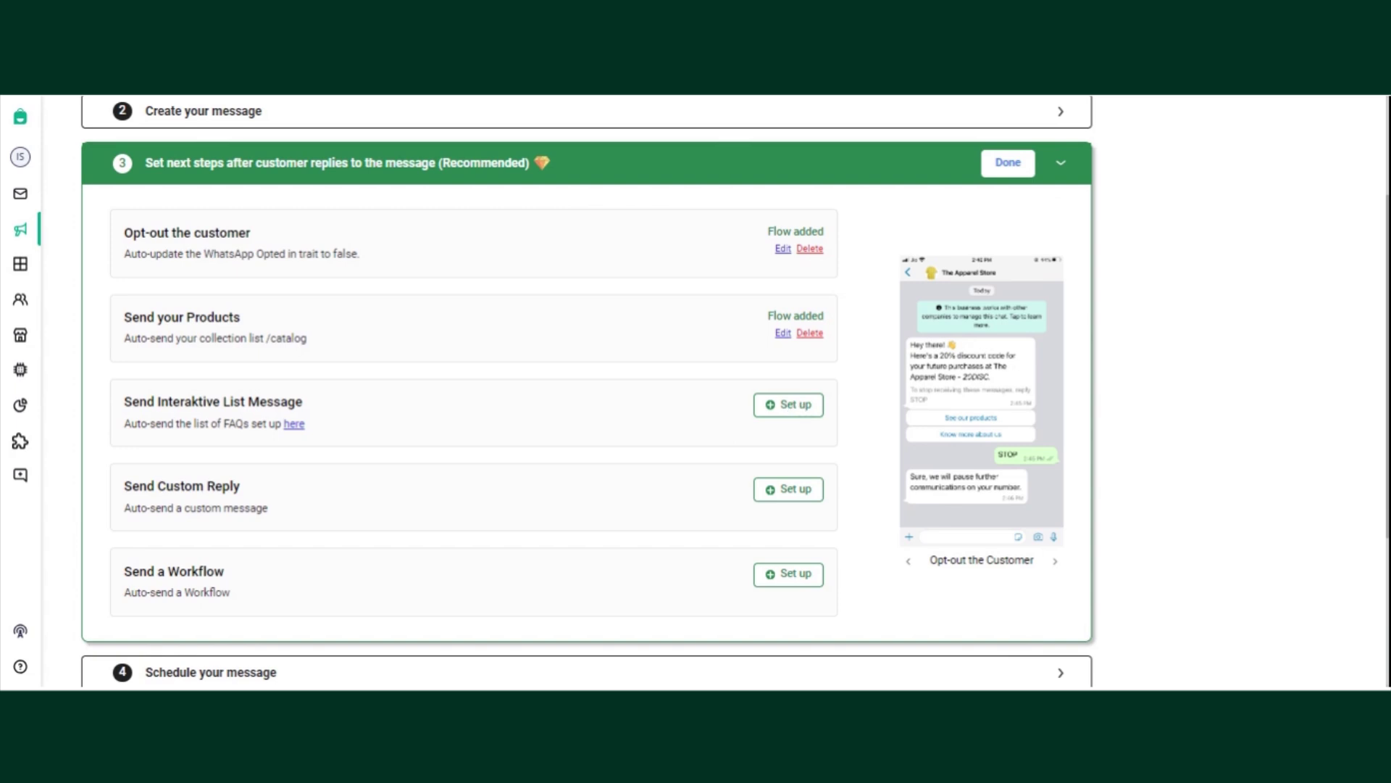
- Add a Send Interaktive List Message flow triggered by Know More, sending the 'Select a topic to know more!' menu
click(797, 408)
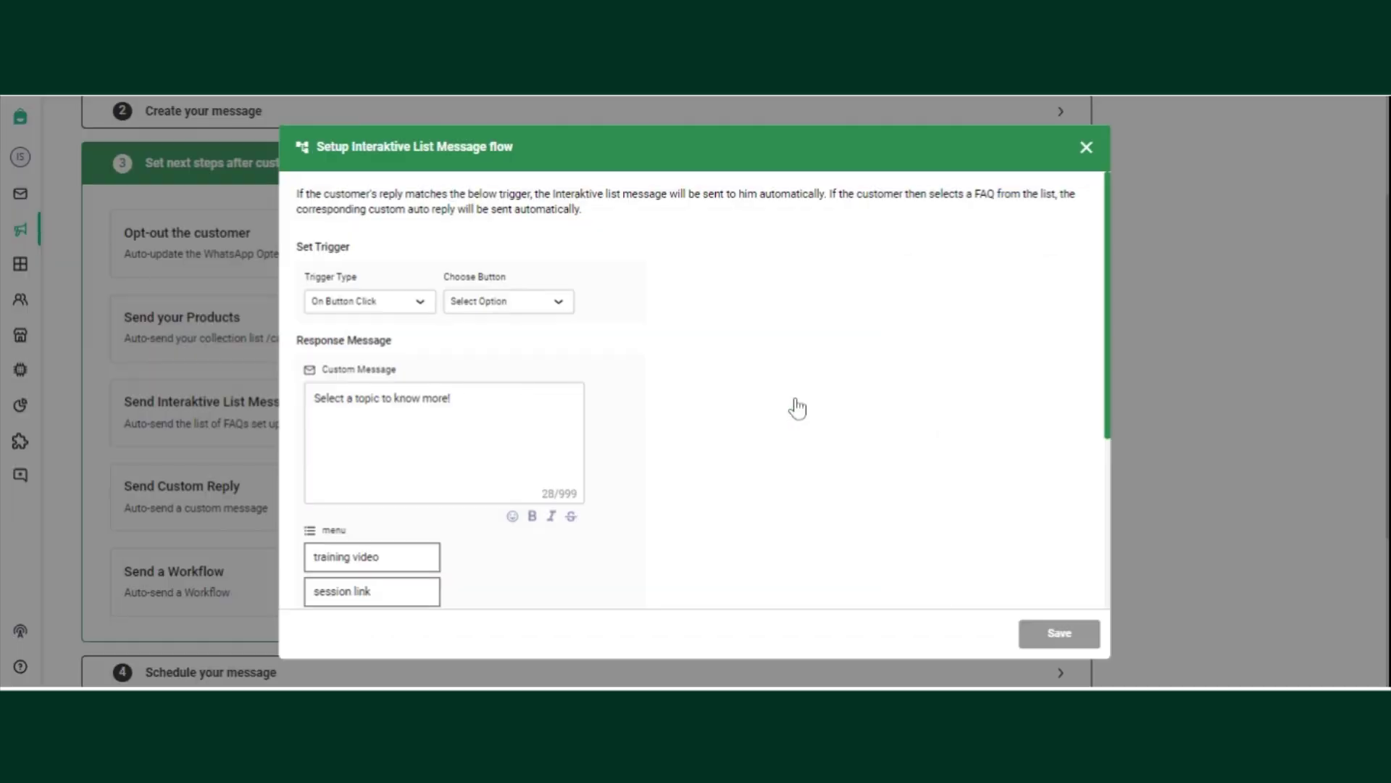
click(490, 308)
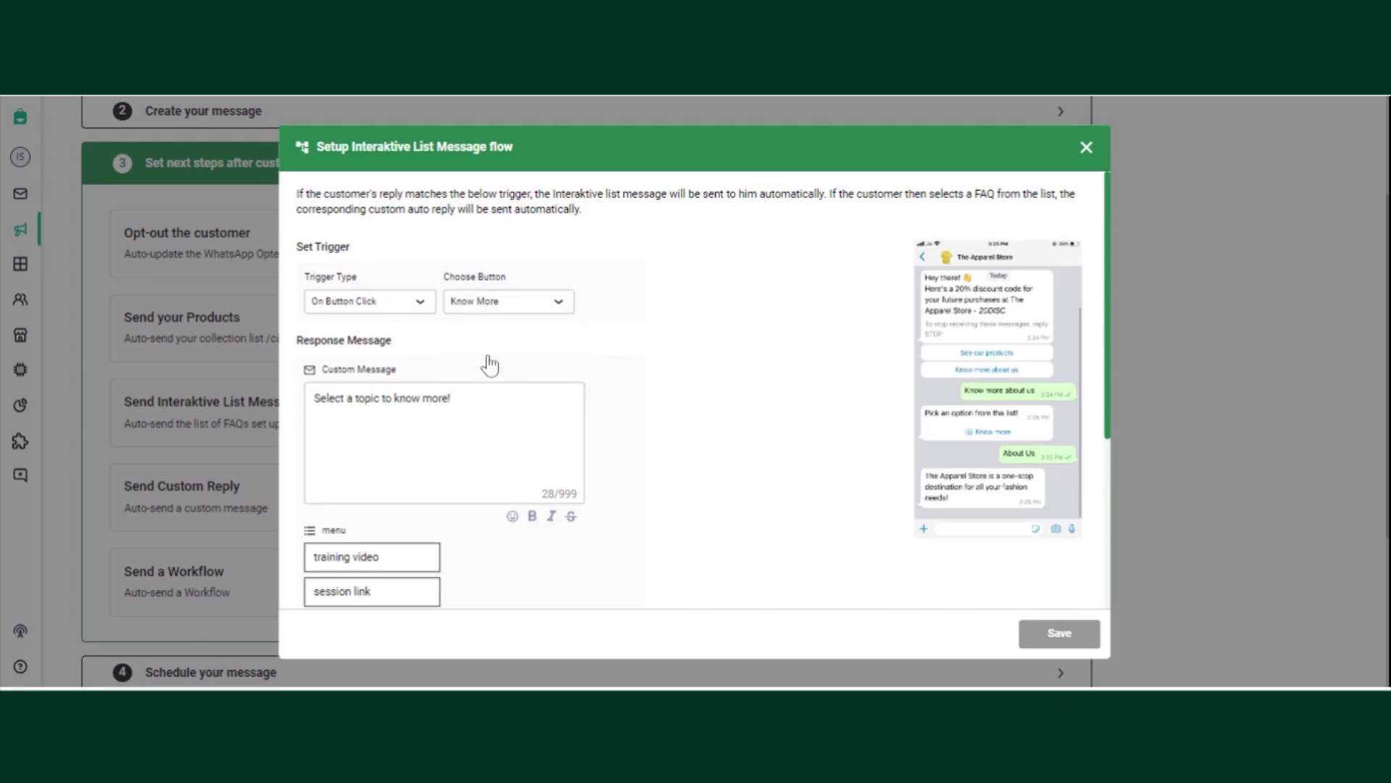
click(489, 350)
scroll(724, 482, down, 2)
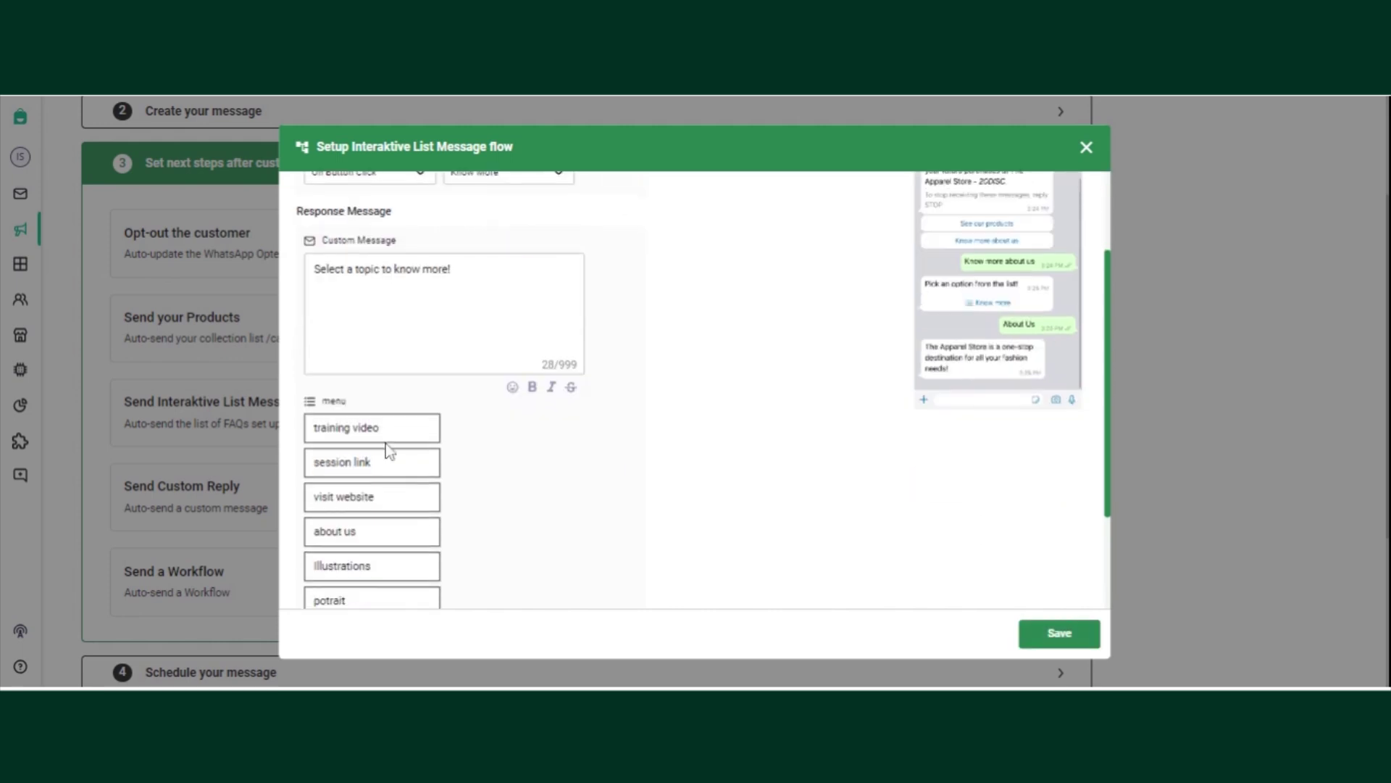
scroll(563, 536, down, 2)
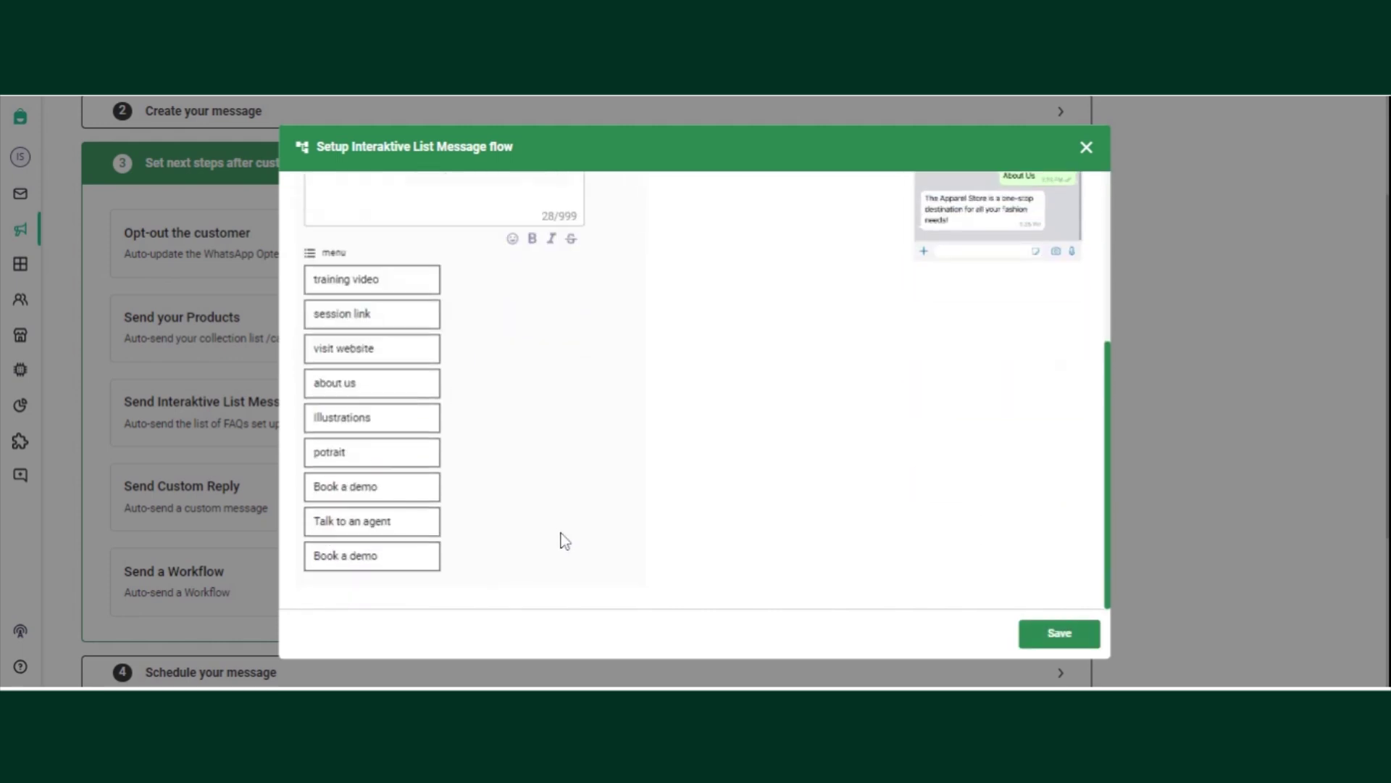
scroll(562, 534, up, 4)
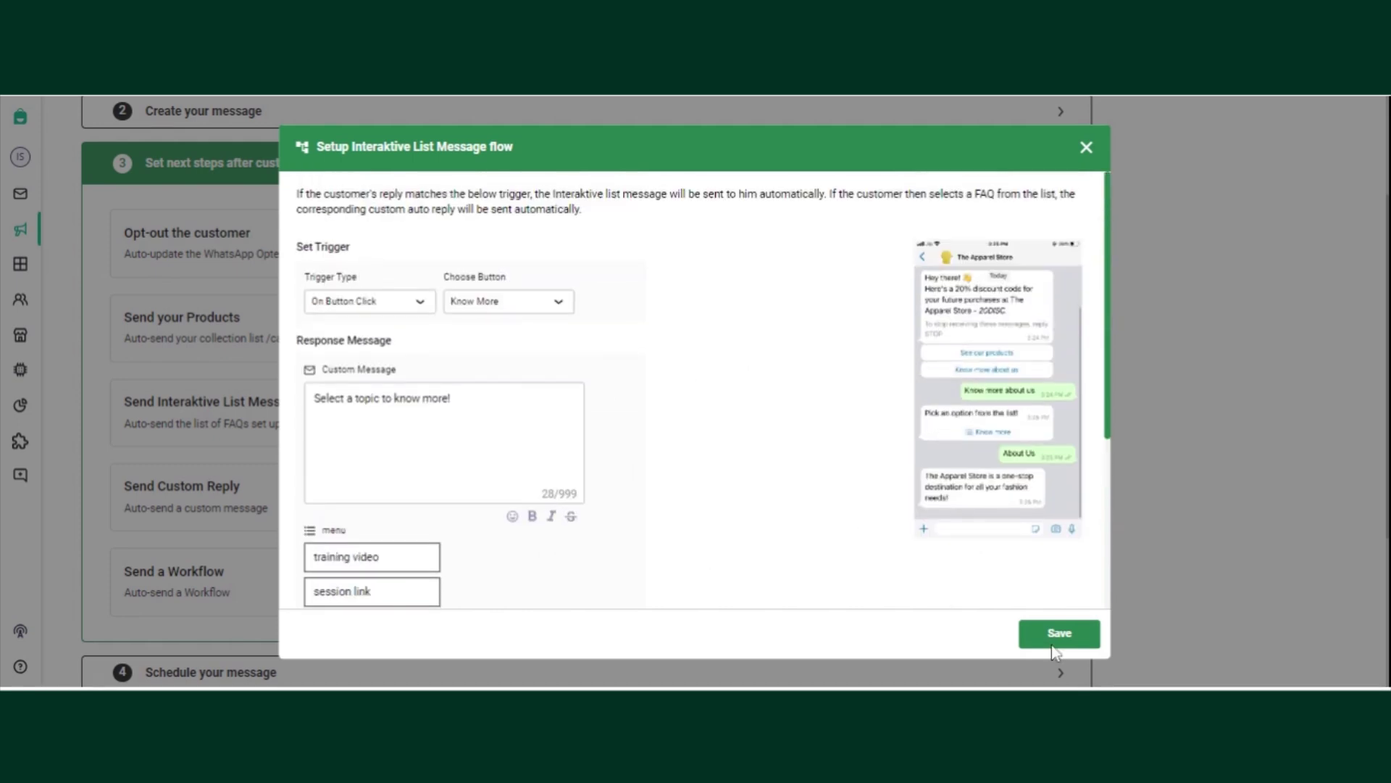
click(1070, 640)
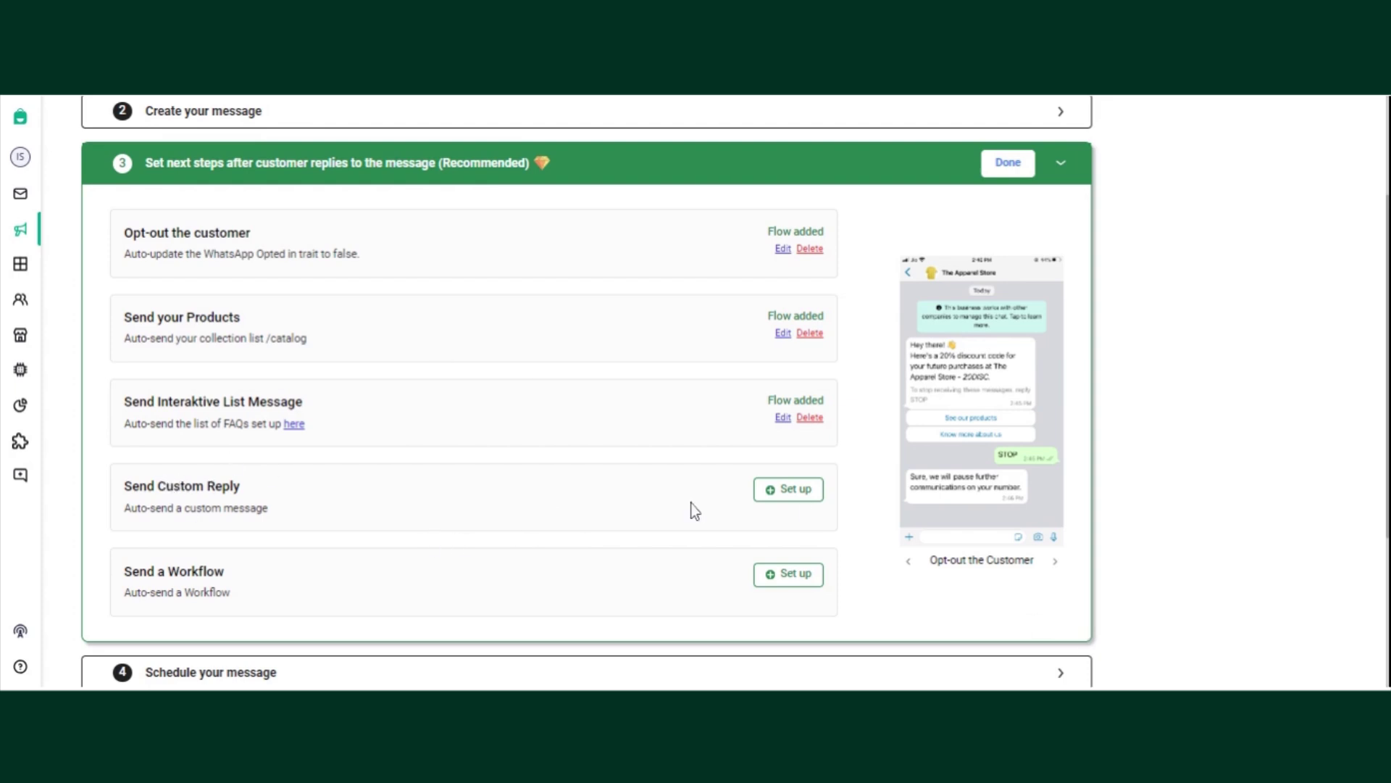
click(775, 497)
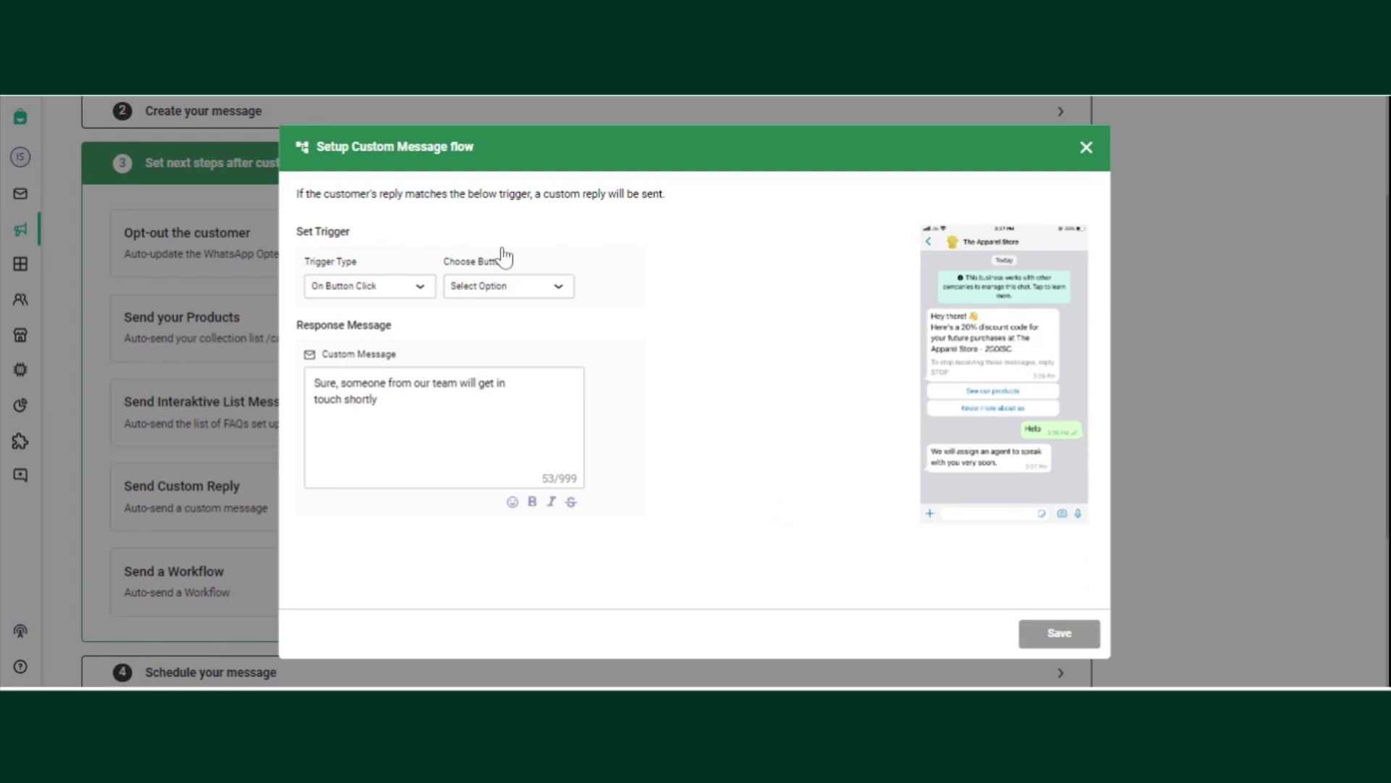
click(506, 290)
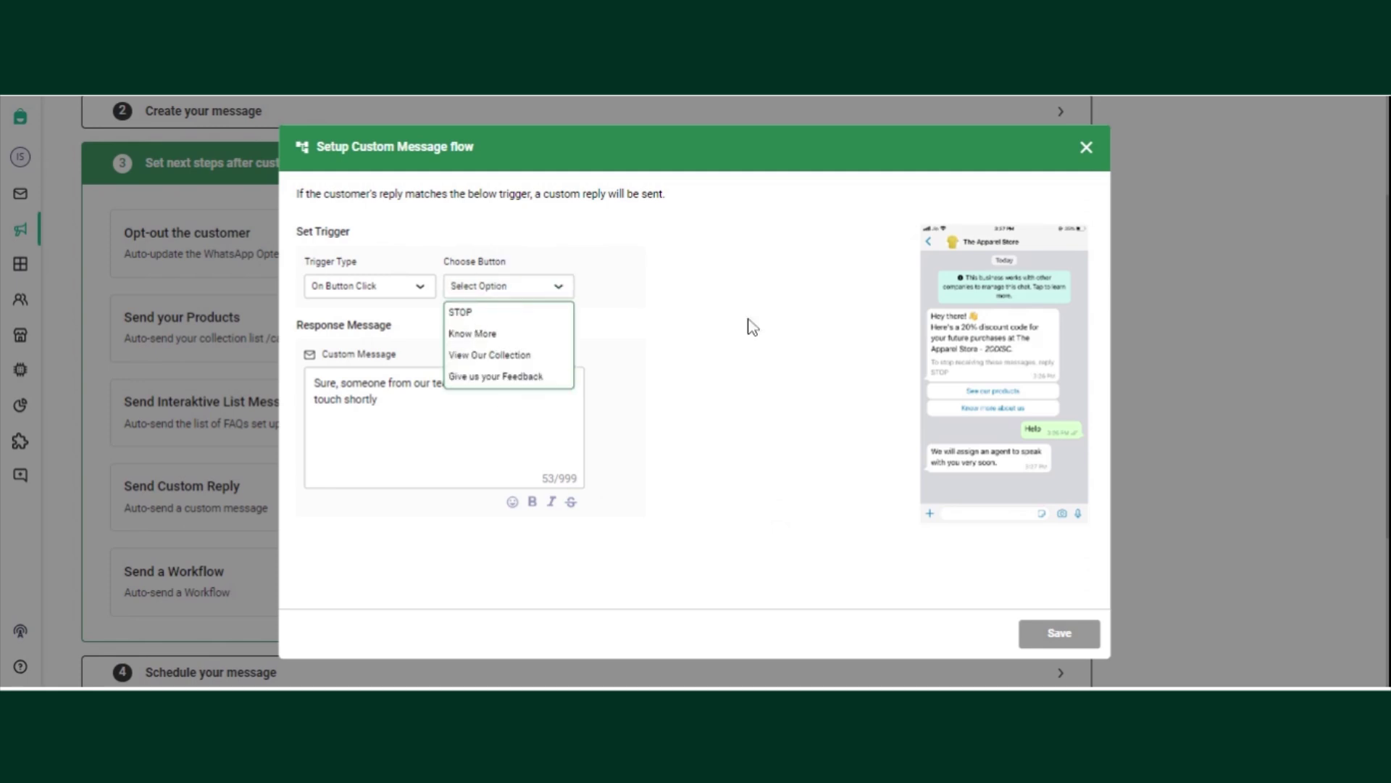
click(1096, 155)
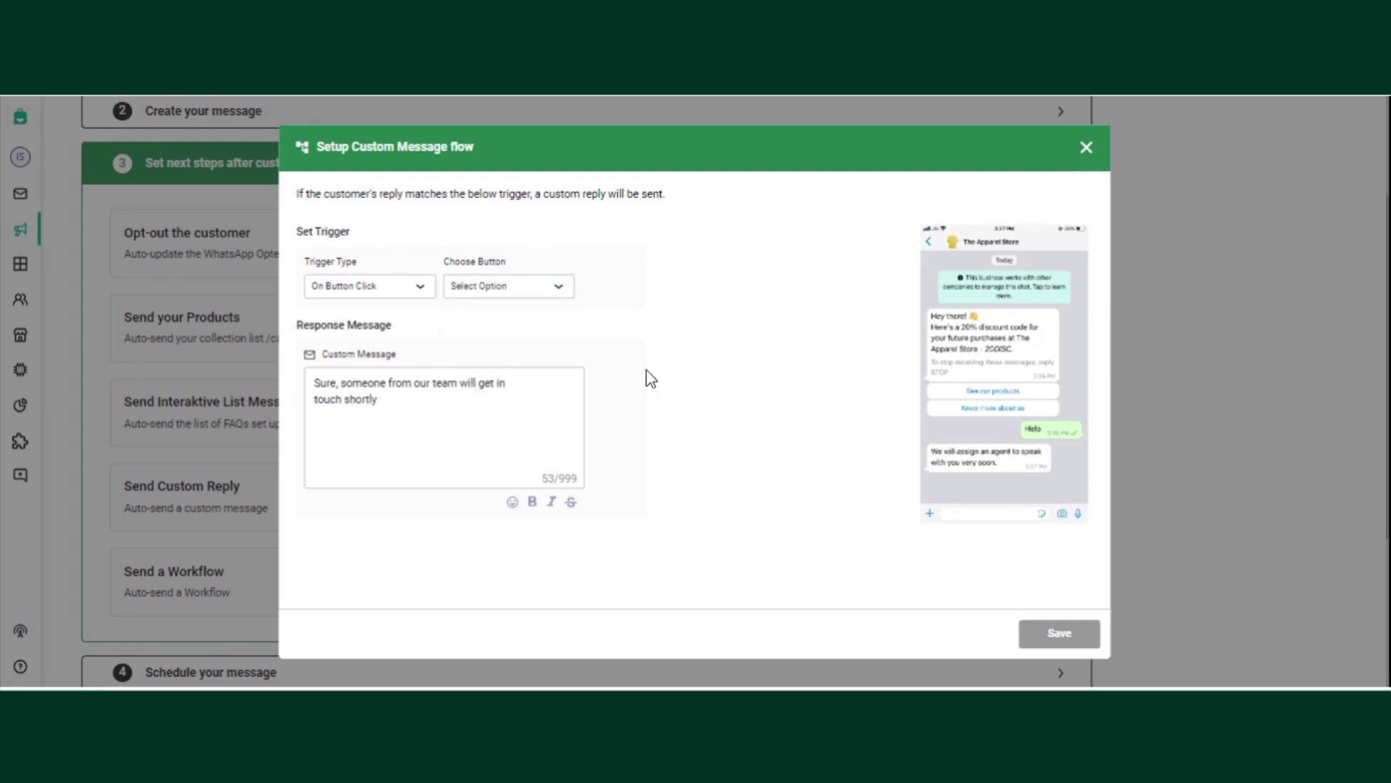
click(1087, 149)
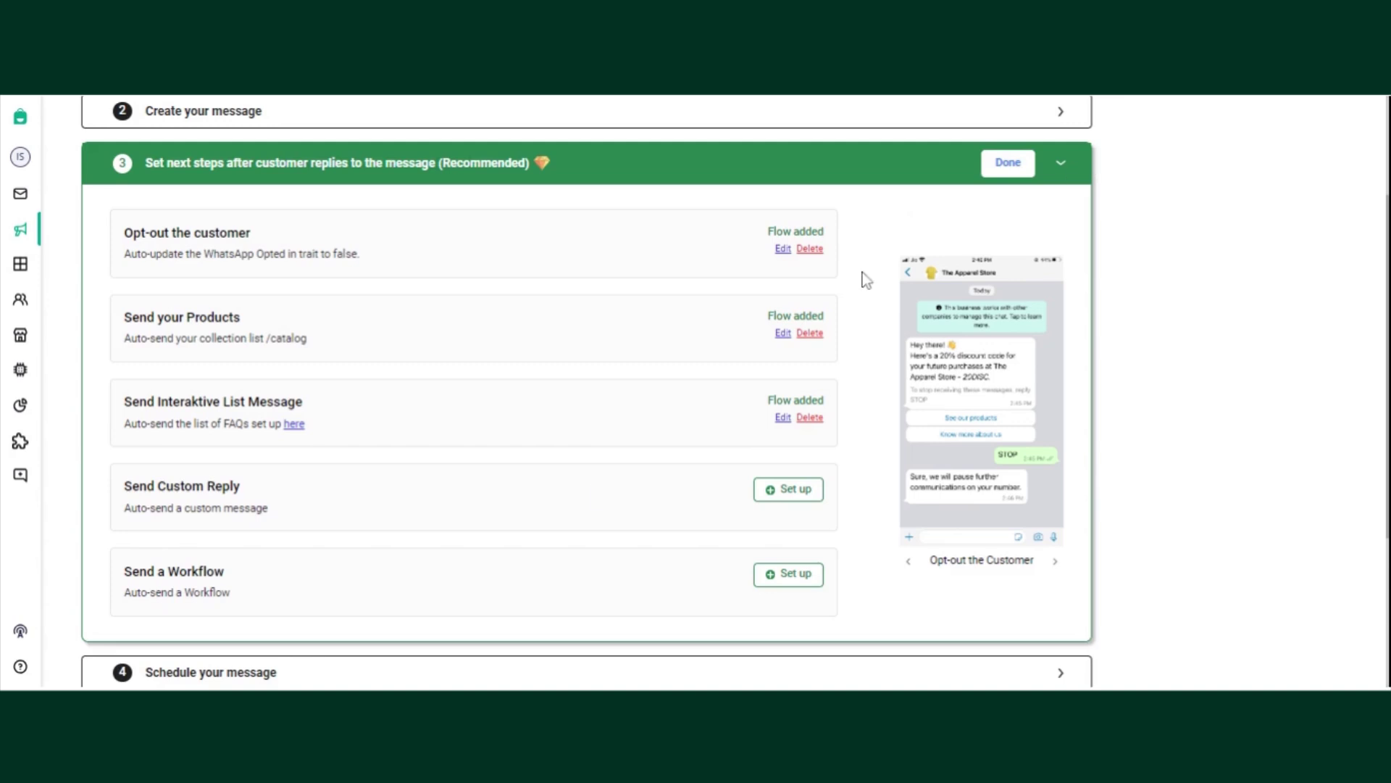
scroll(597, 490, down, 2)
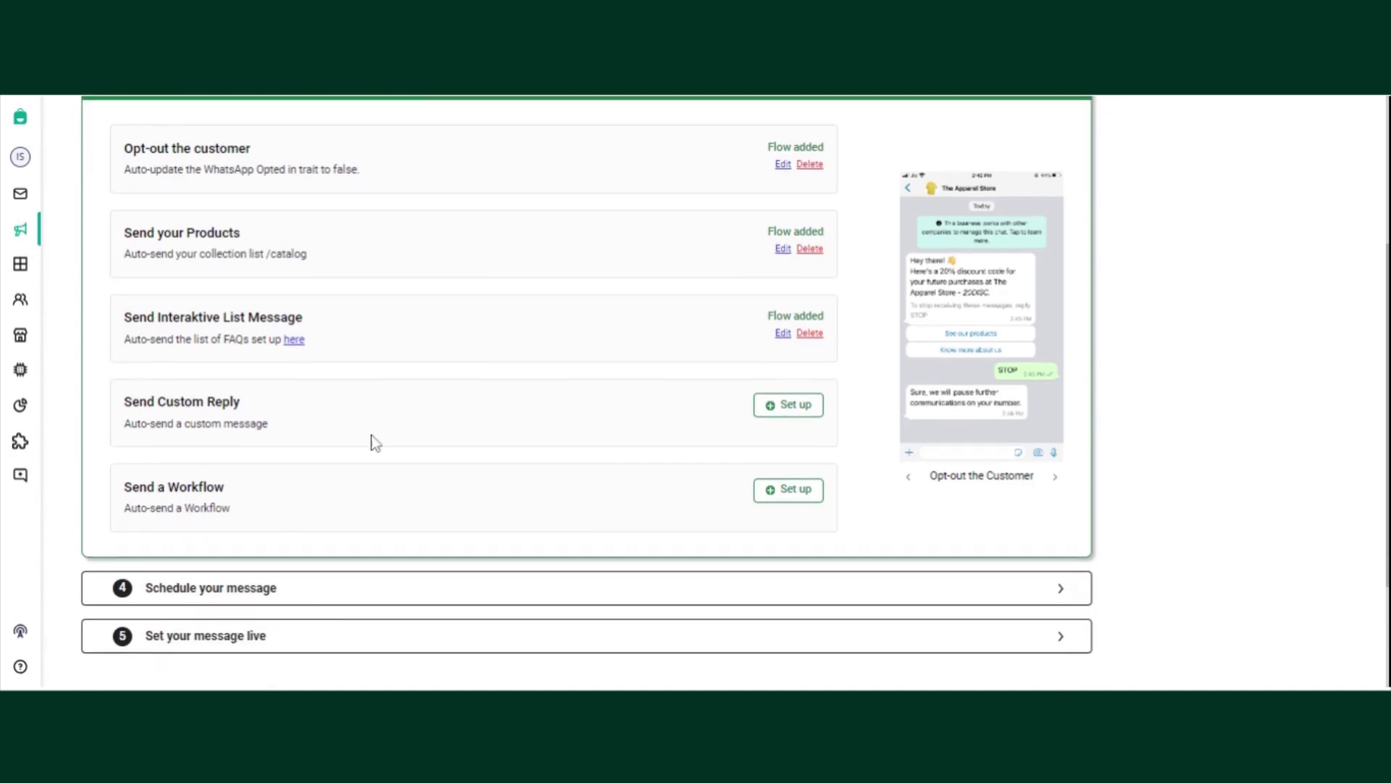
mouse_move(46, 351)
click(792, 493)
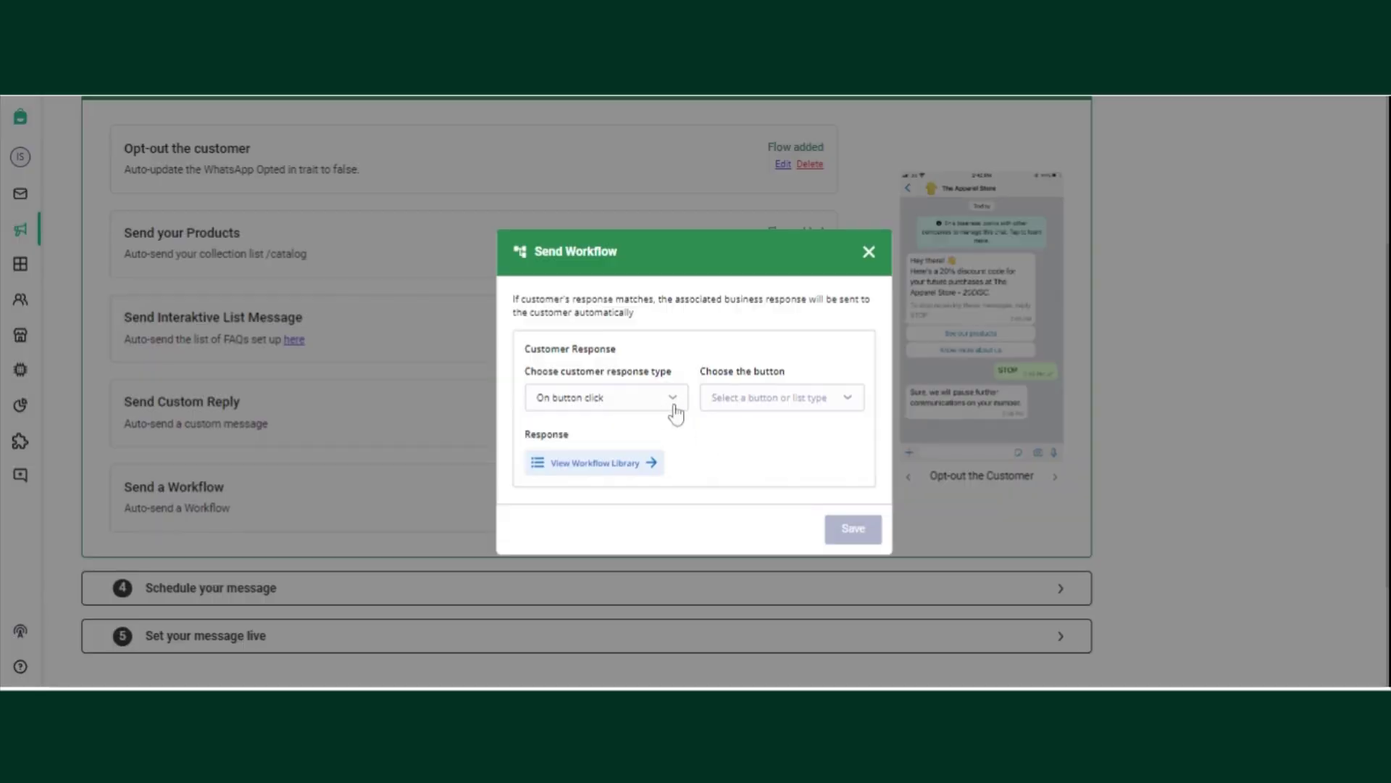
click(769, 400)
click(752, 508)
click(608, 467)
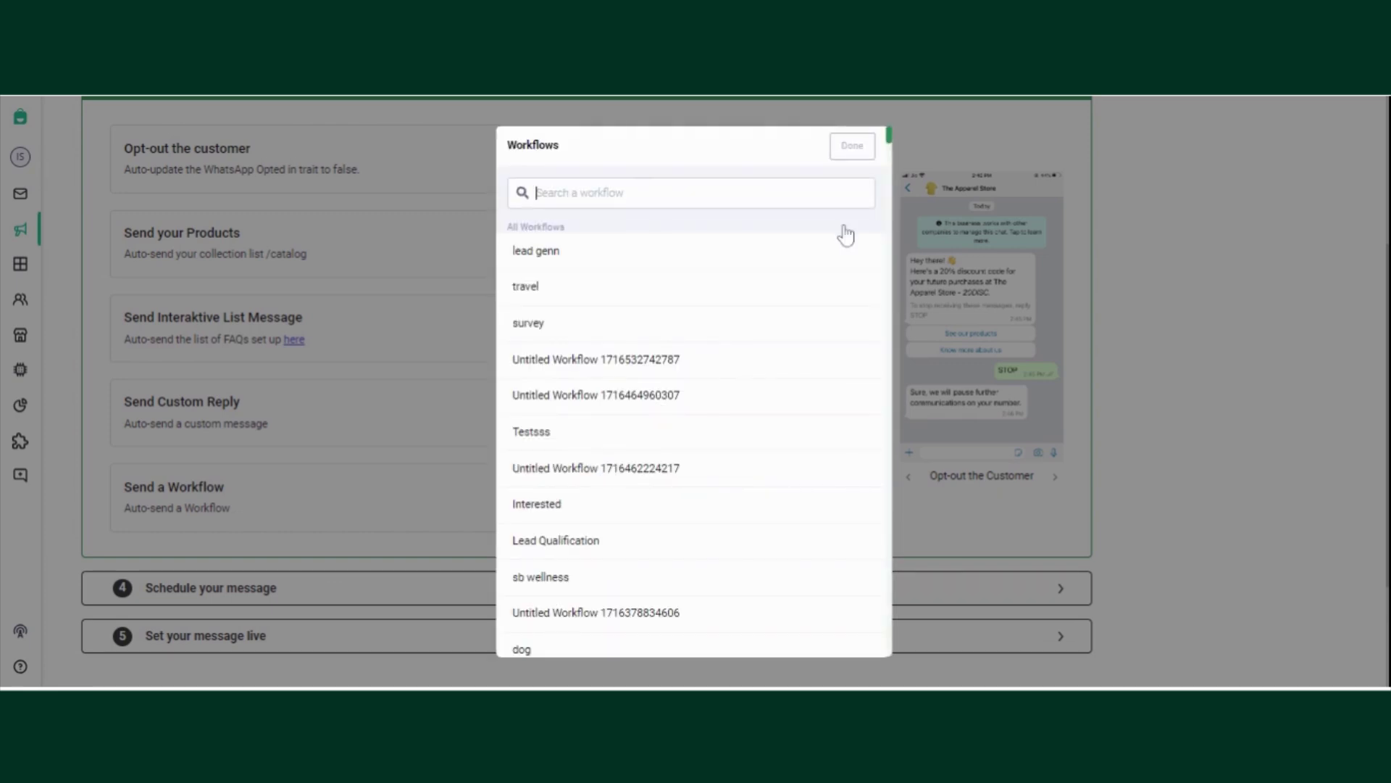
click(859, 159)
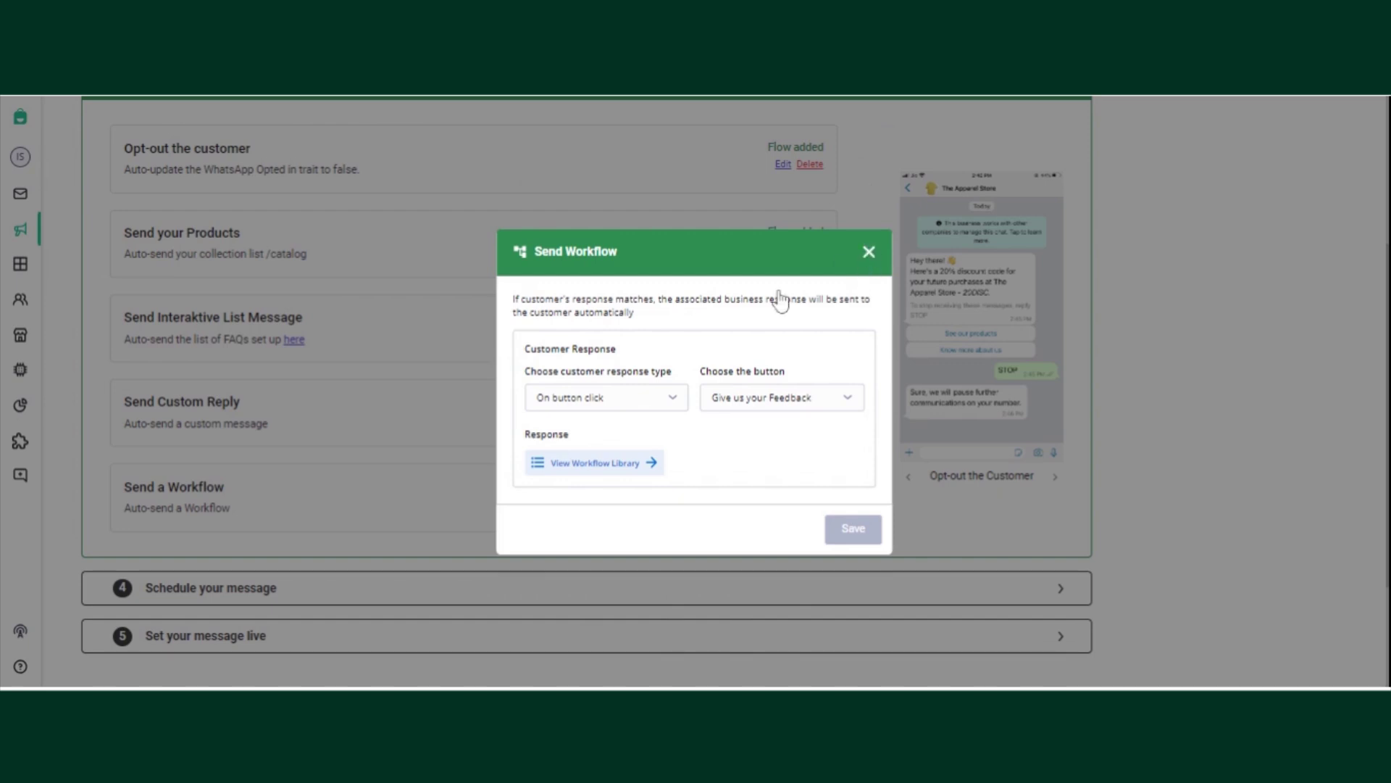
click(870, 253)
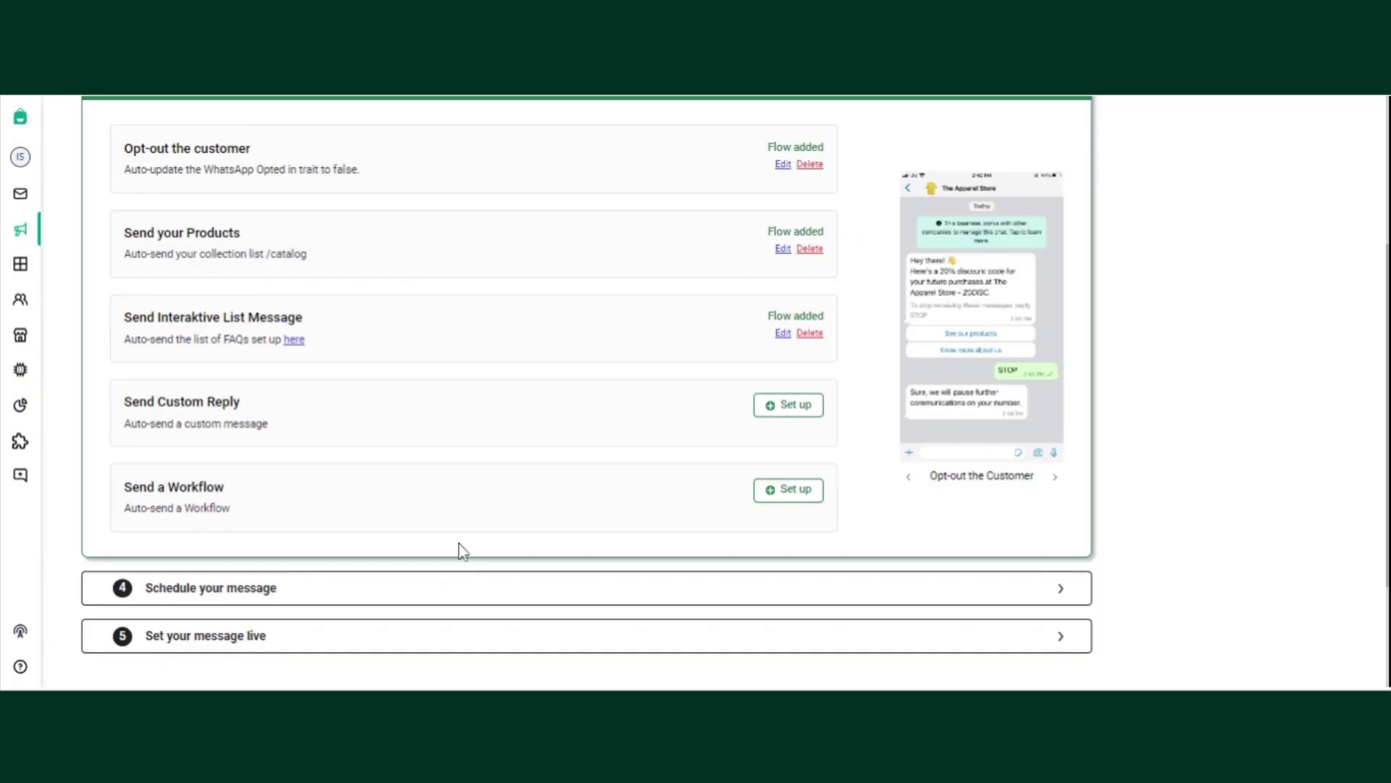
- Try a 29/05/2024 custom send date, revert scheduling to Immediately, and expand Set your message live
click(490, 596)
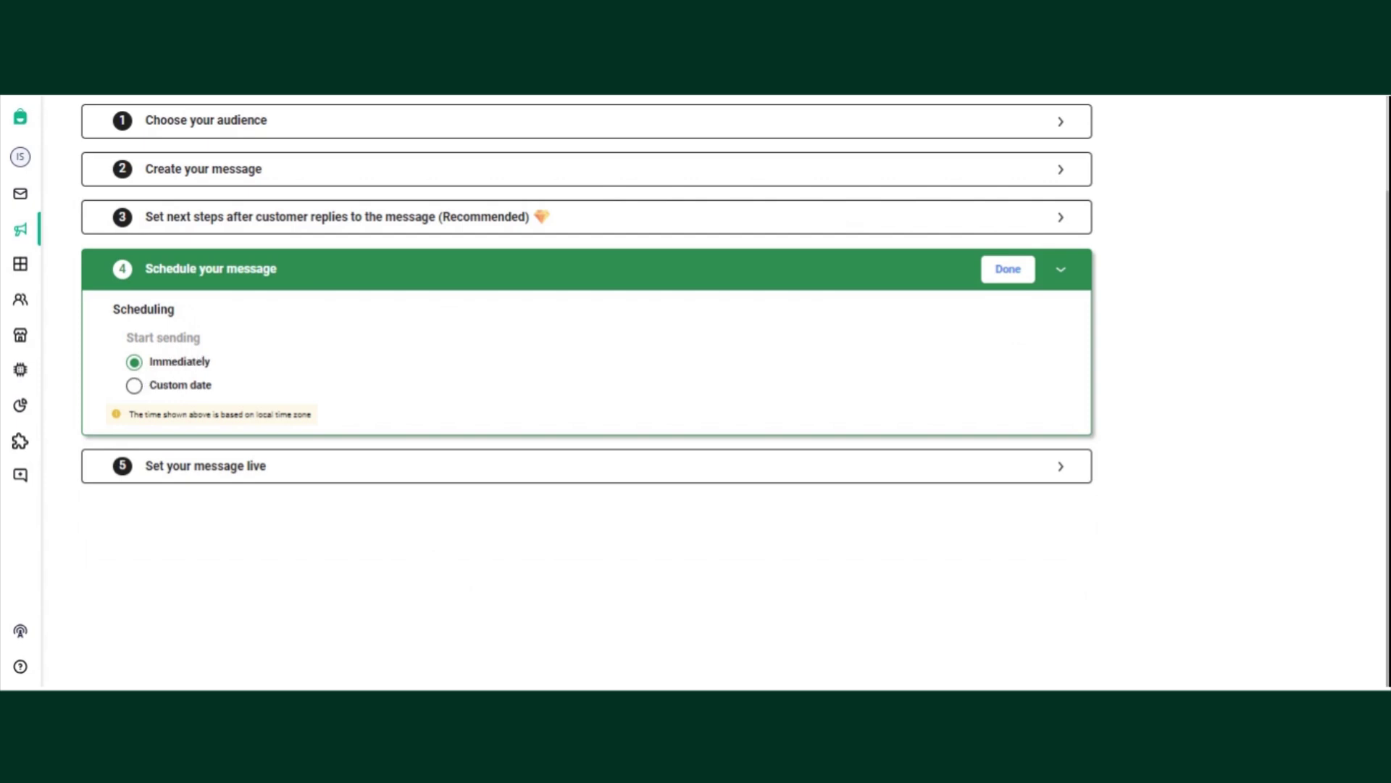
click(135, 390)
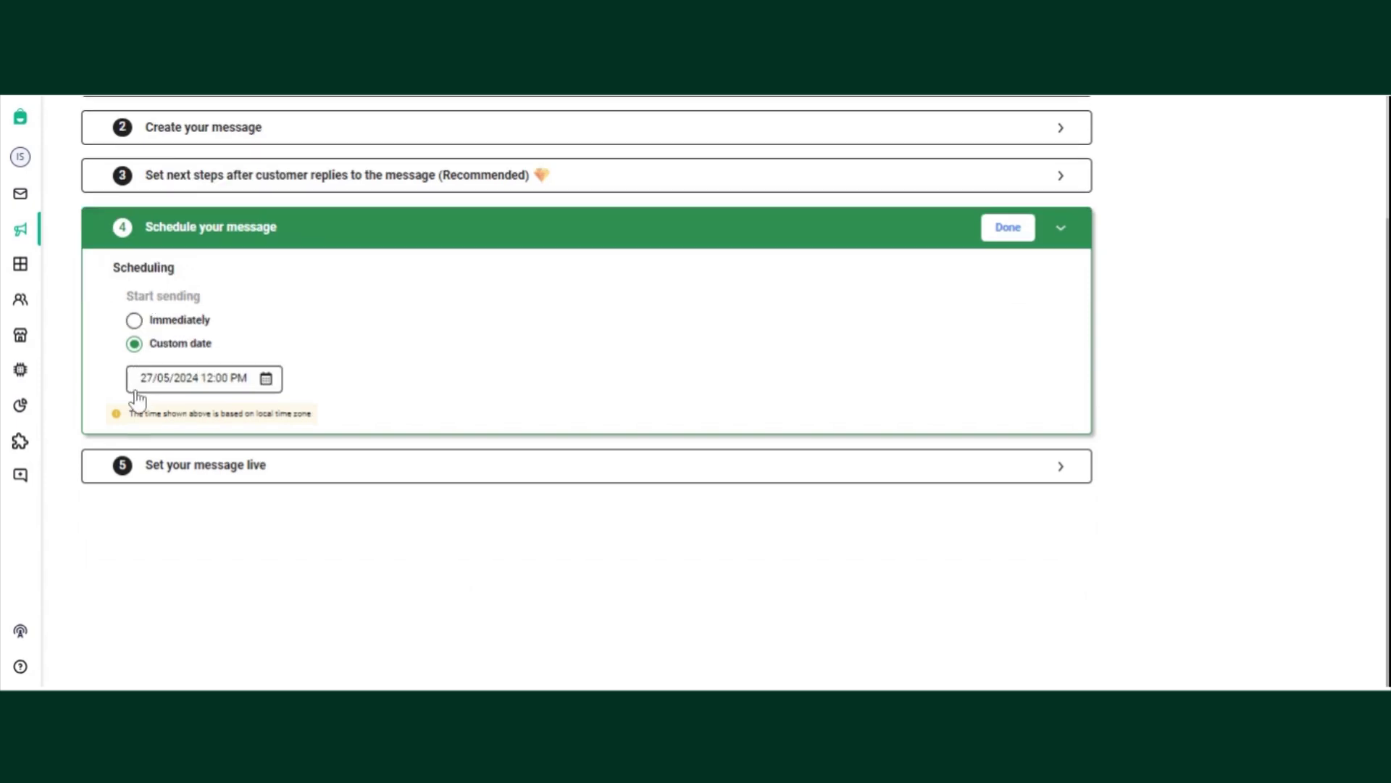
click(192, 378)
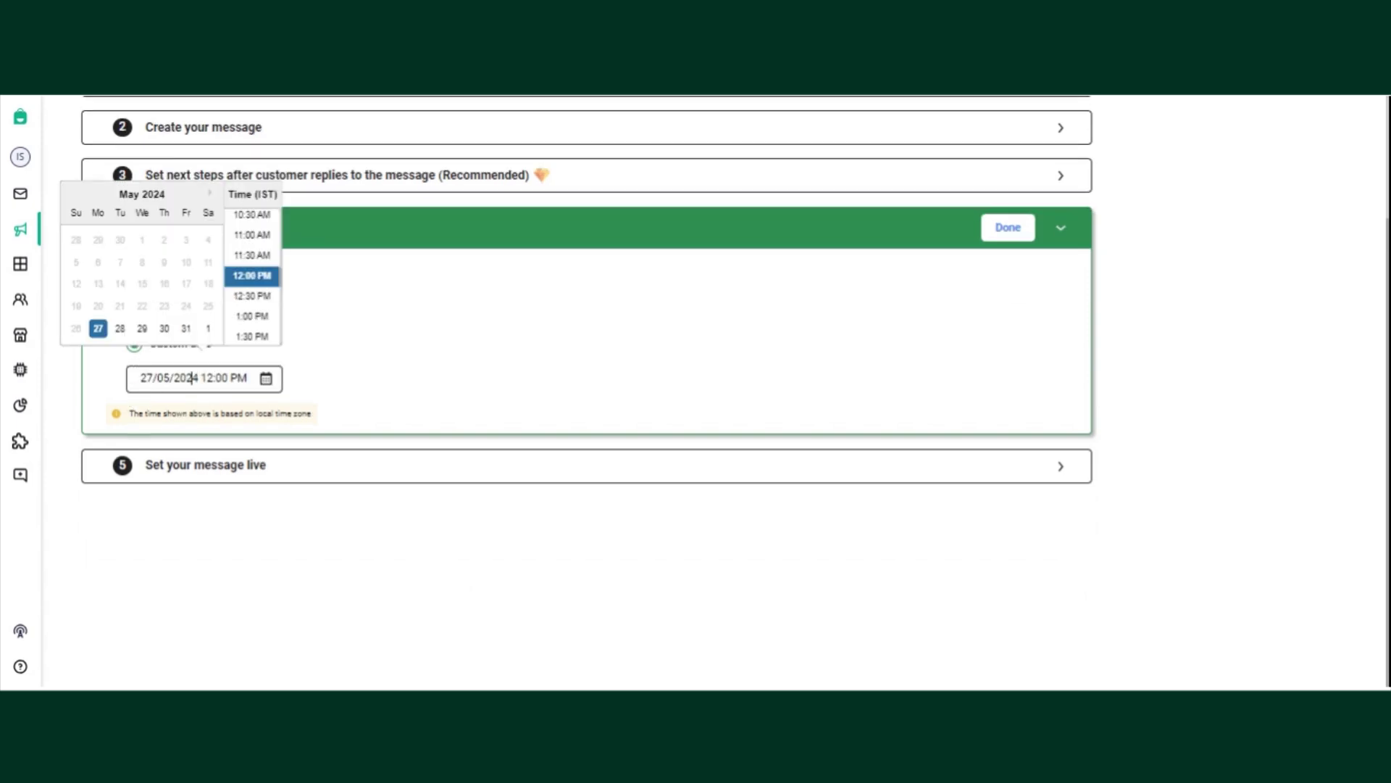
click(143, 330)
click(374, 377)
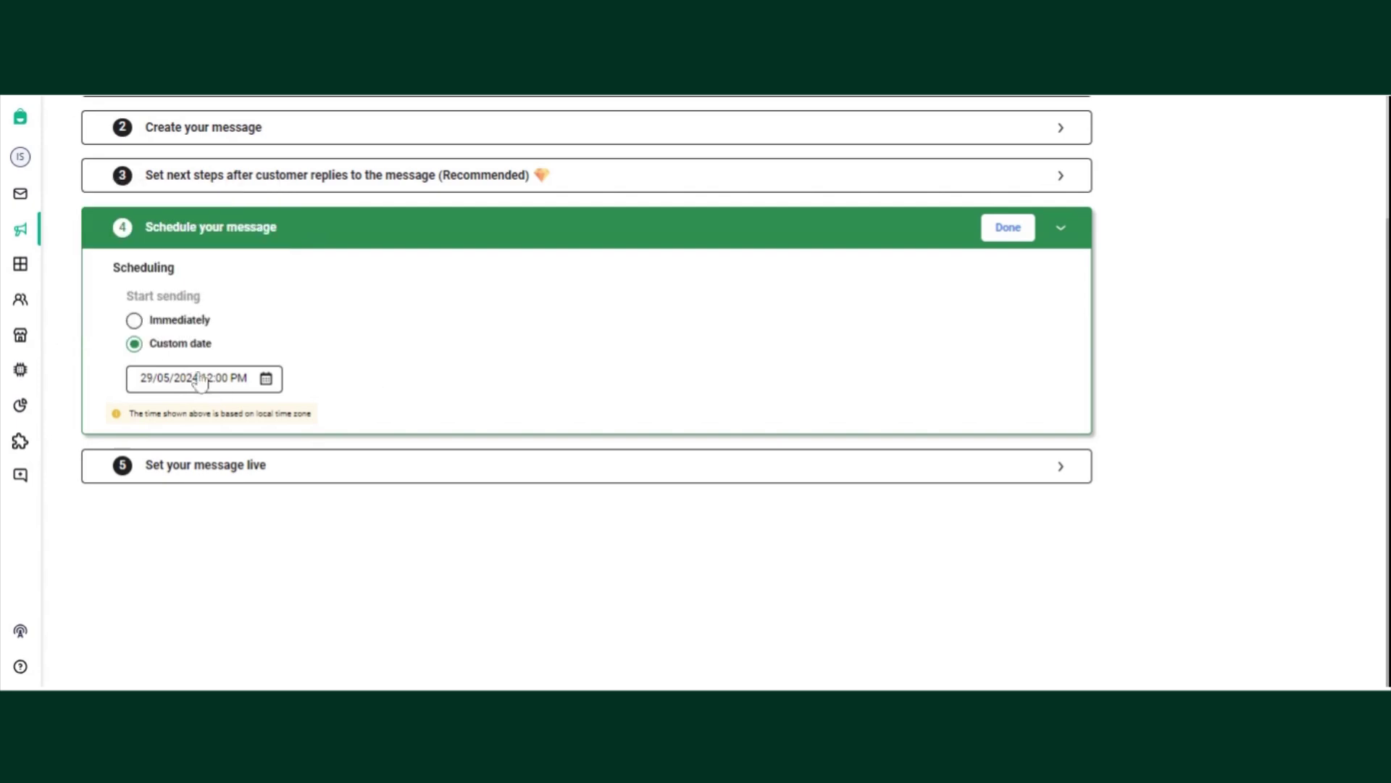
click(135, 320)
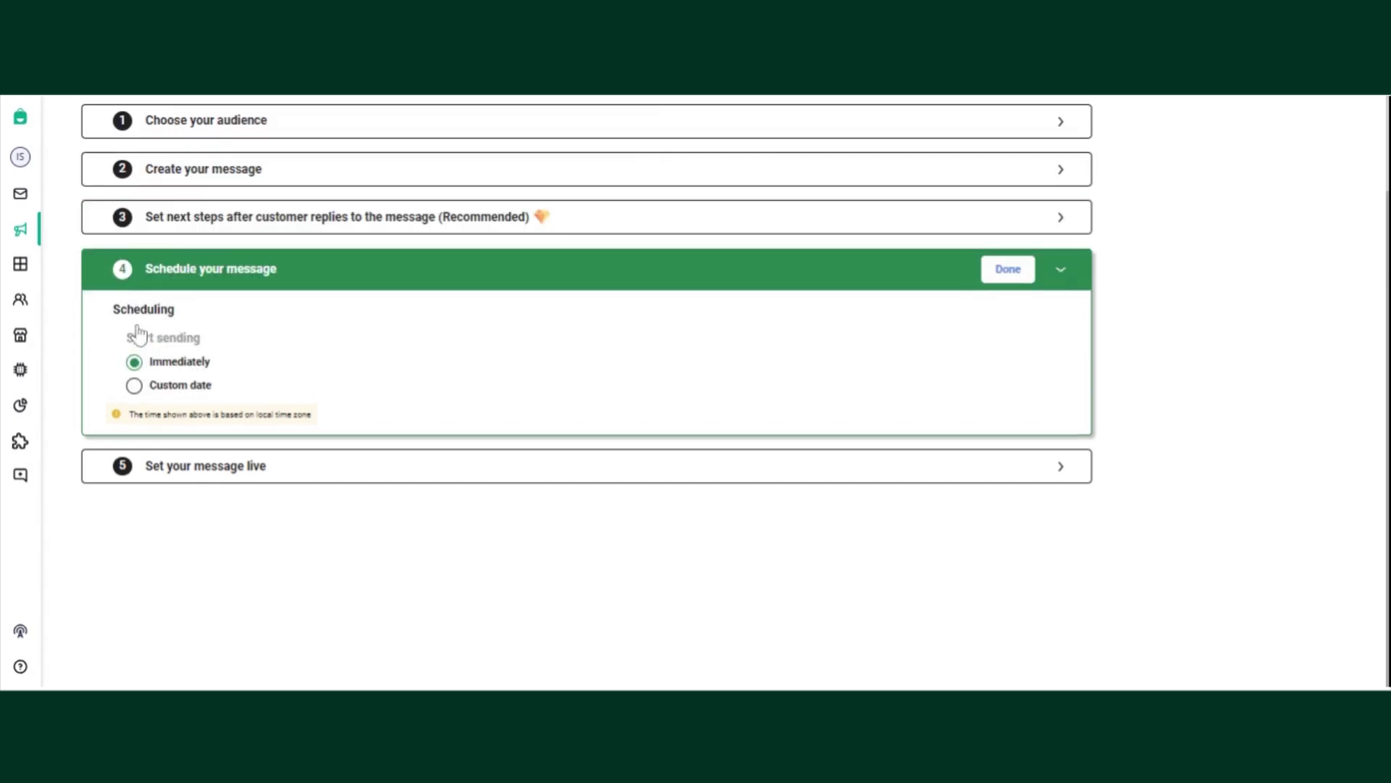
click(270, 470)
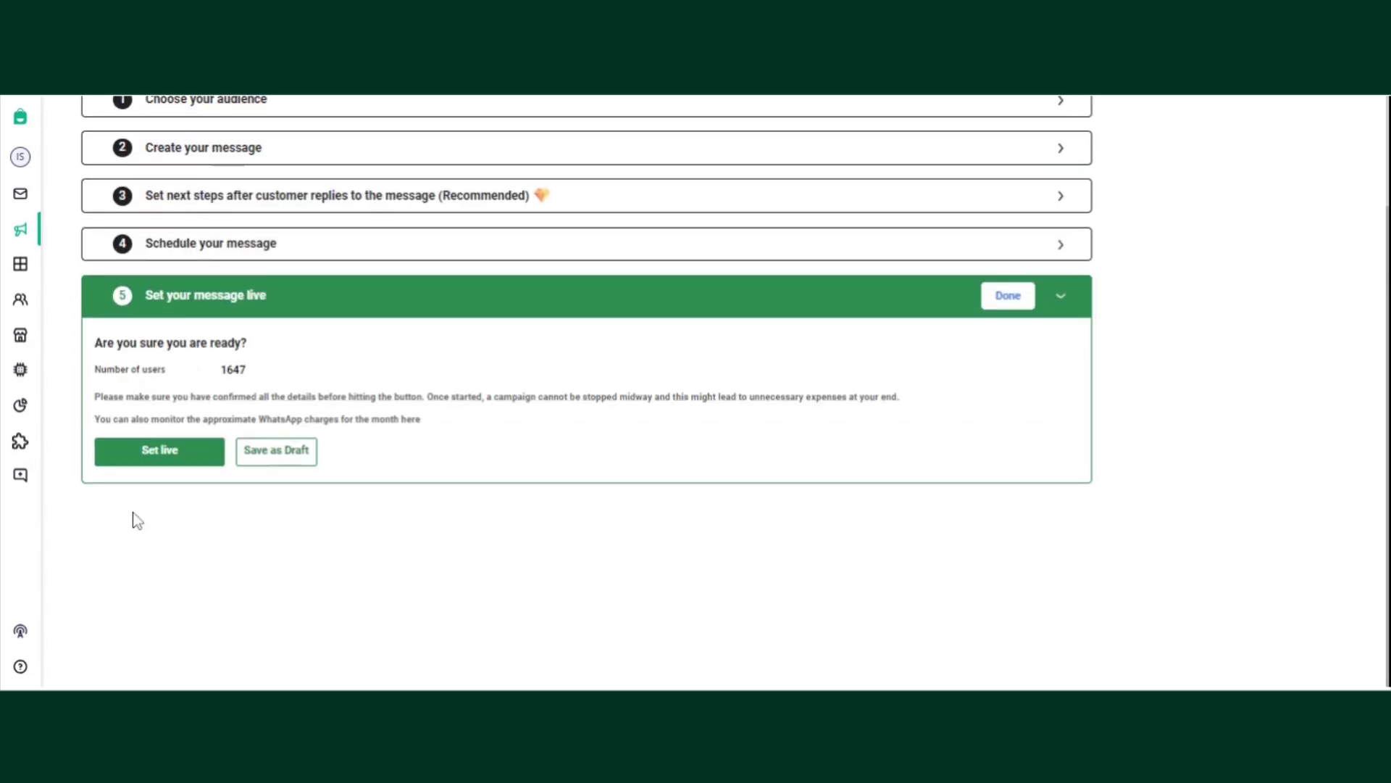